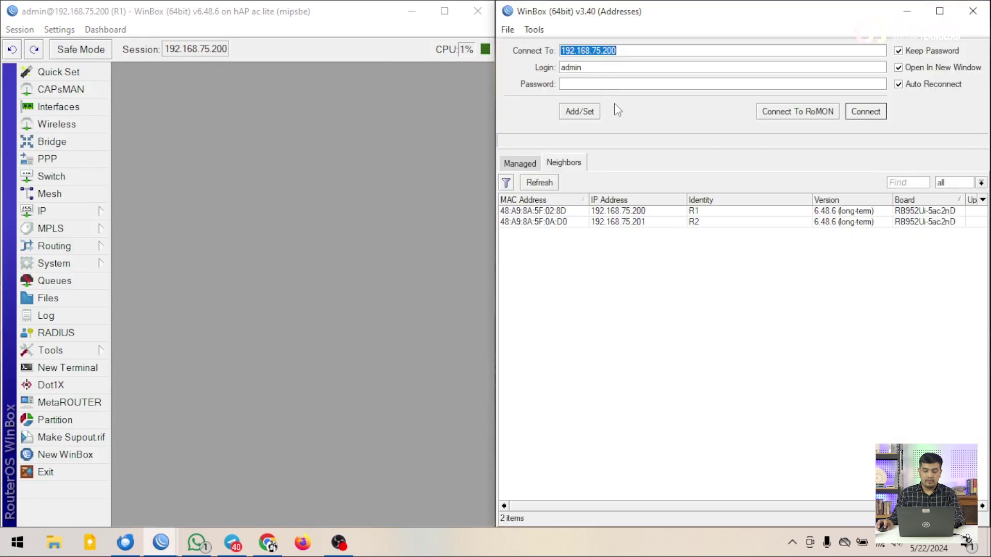
Connect to router R2 at 192.168.75.201 and tile its session window beside the R1 session
click(619, 222)
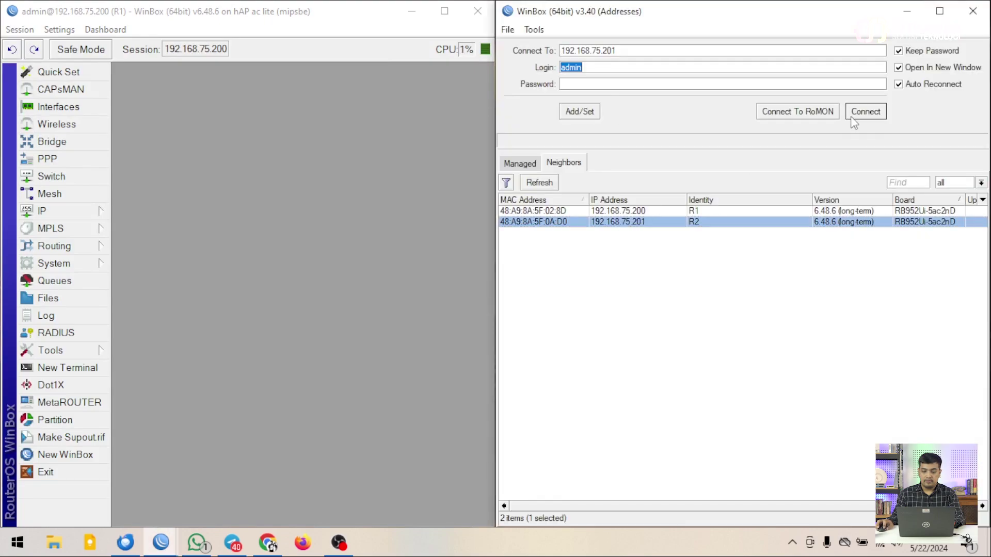
click(864, 111)
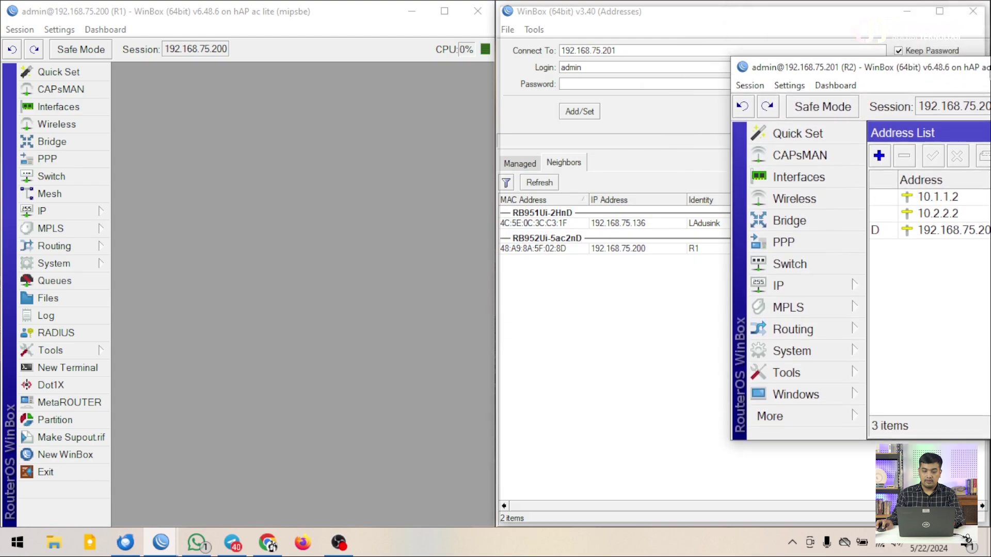
key(super+Right)
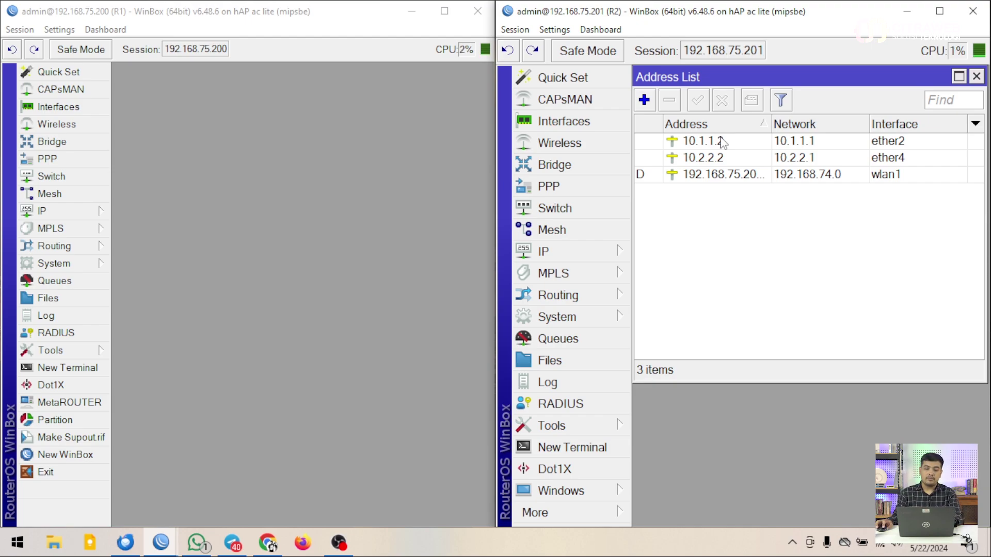
Open R1's IP address list, review the ether2 and ether4 entries, and shrink the list window to fit them
click(100, 213)
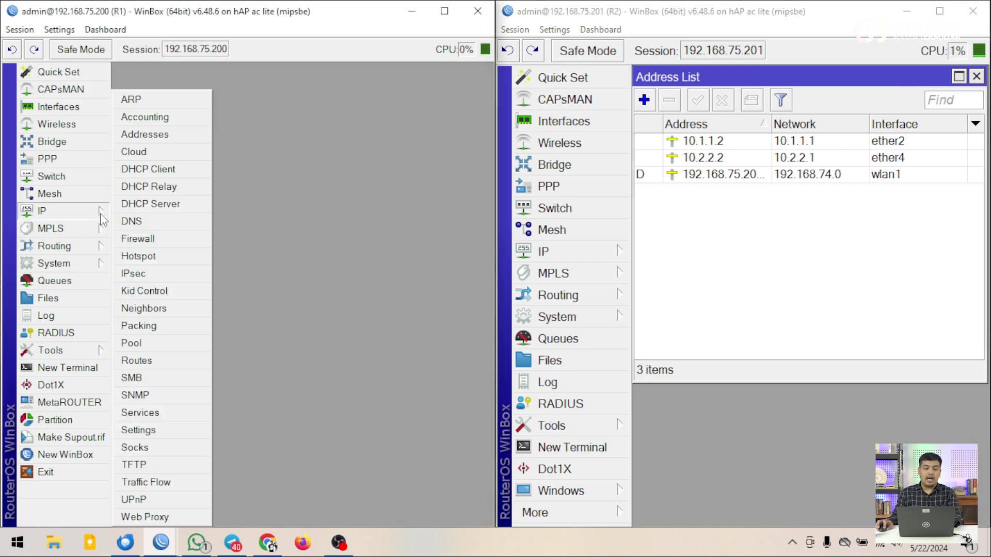
click(144, 135)
drag(244, 143, 247, 89)
click(257, 138)
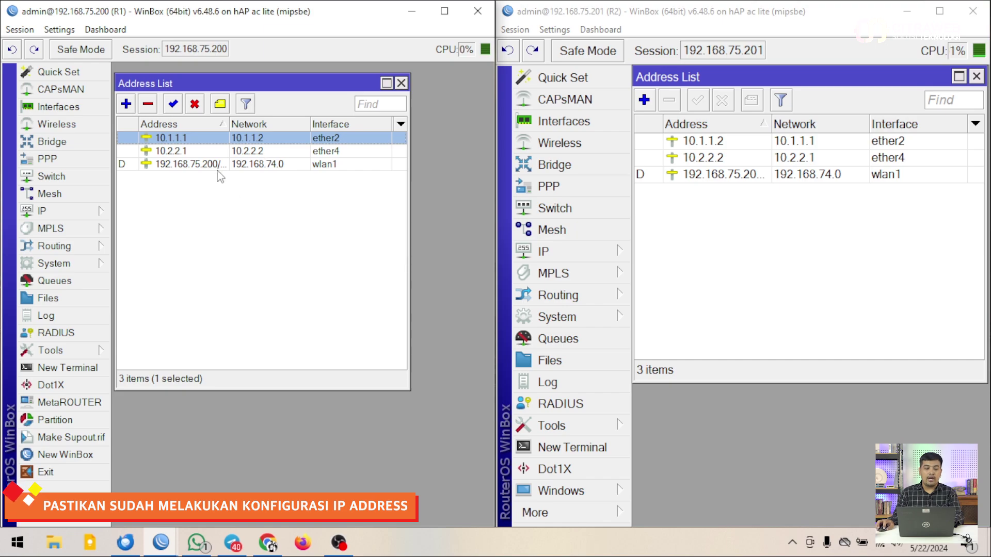
click(201, 153)
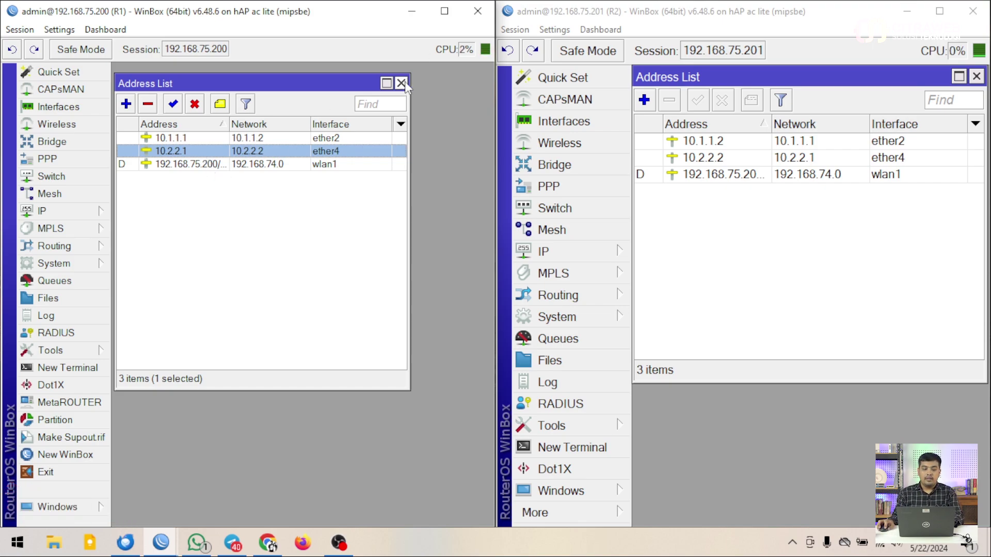
drag(330, 391, 332, 206)
drag(252, 84, 251, 73)
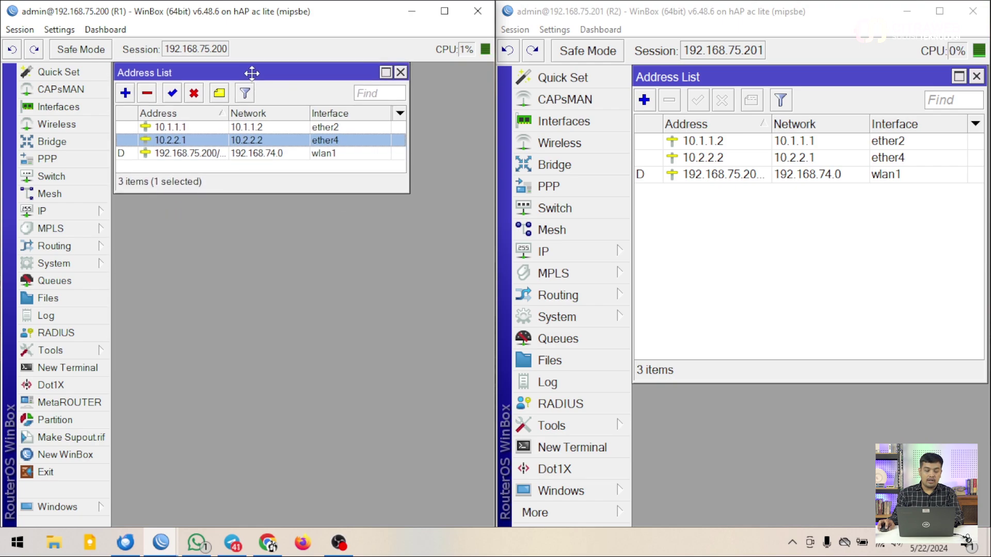
Start a new Traffic Generator packet template on R1 and name it pkt1
click(94, 355)
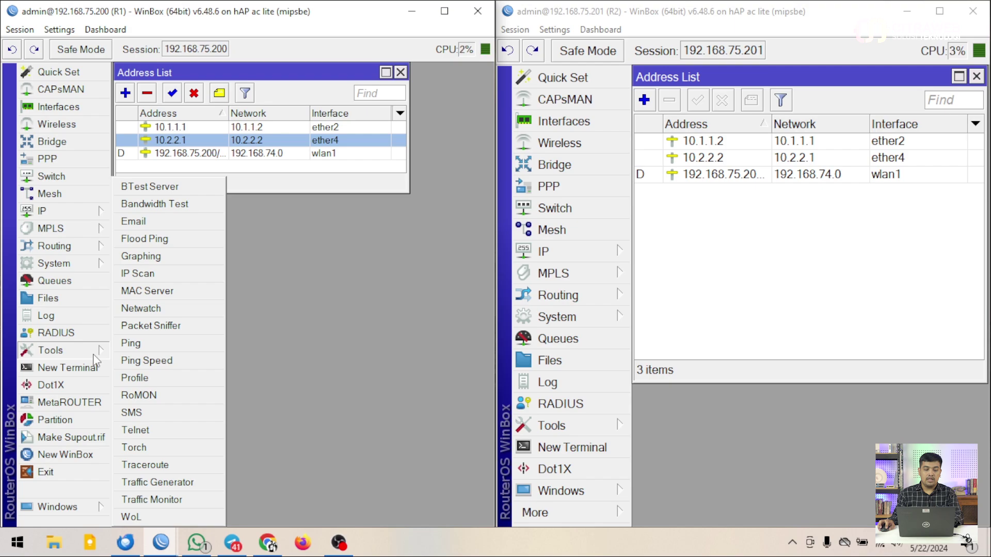
click(181, 481)
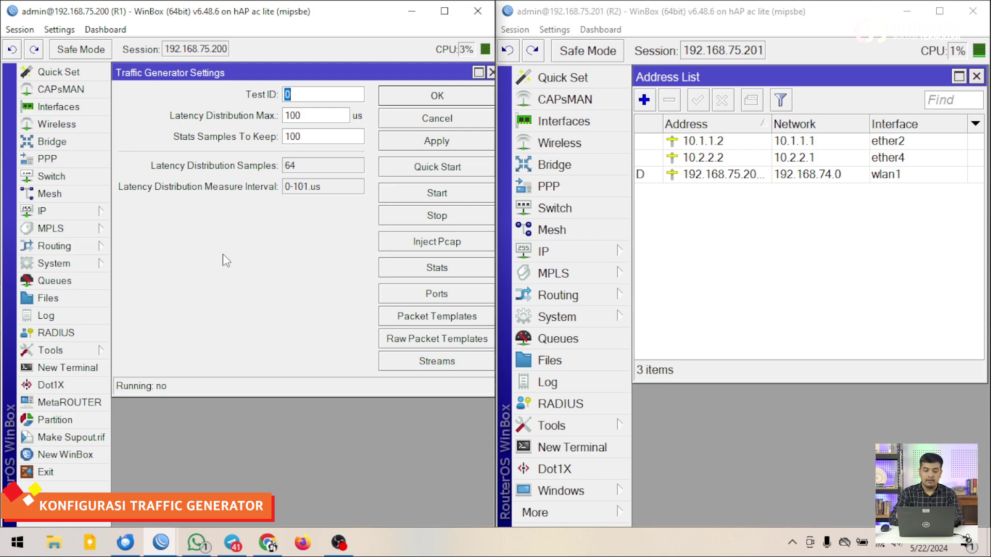
click(437, 316)
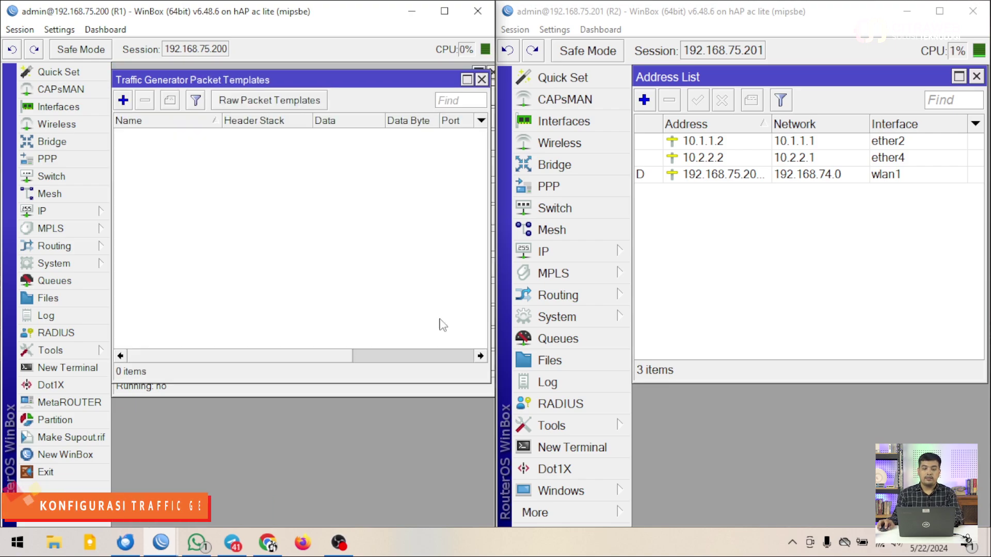
click(124, 100)
drag(326, 140, 325, 97)
click(198, 122)
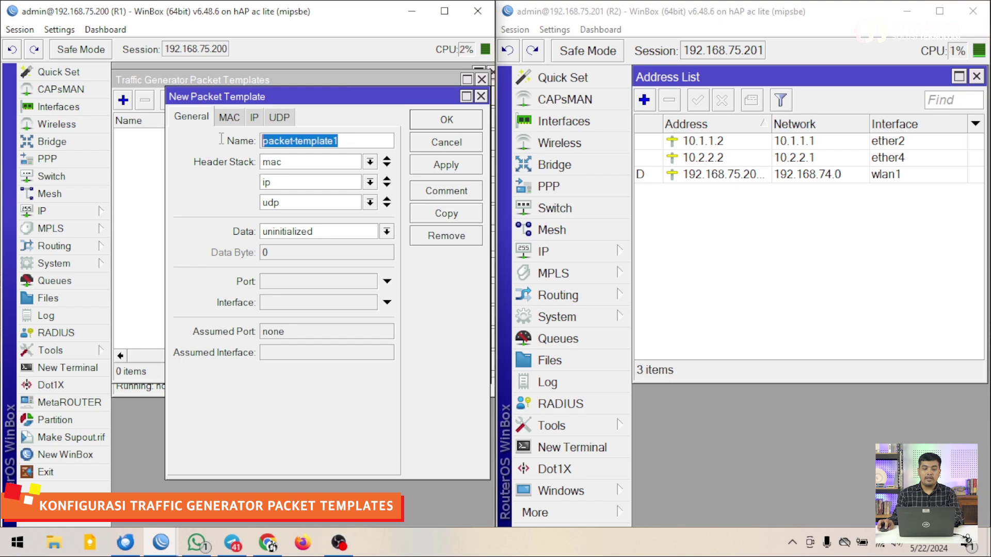
text(pkt1)
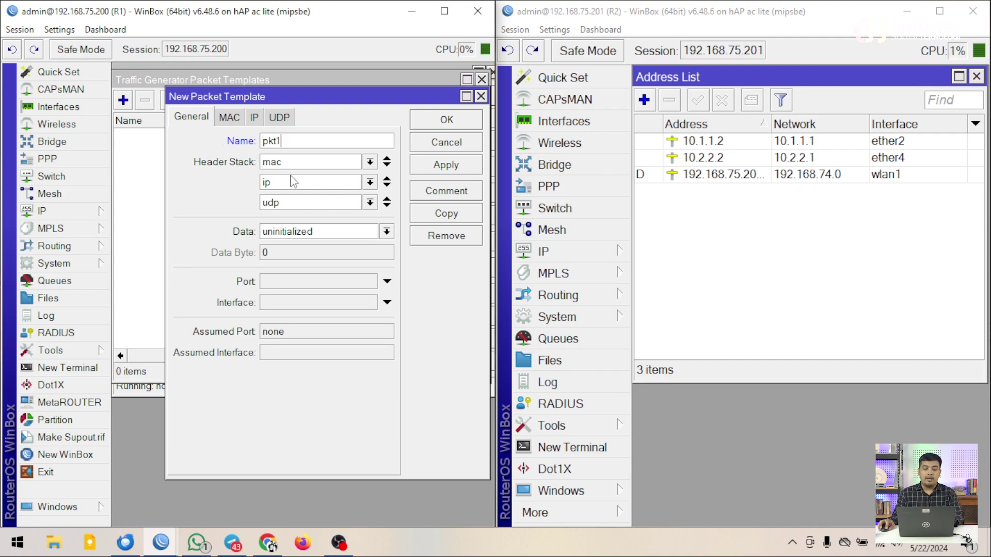
click(387, 206)
click(370, 223)
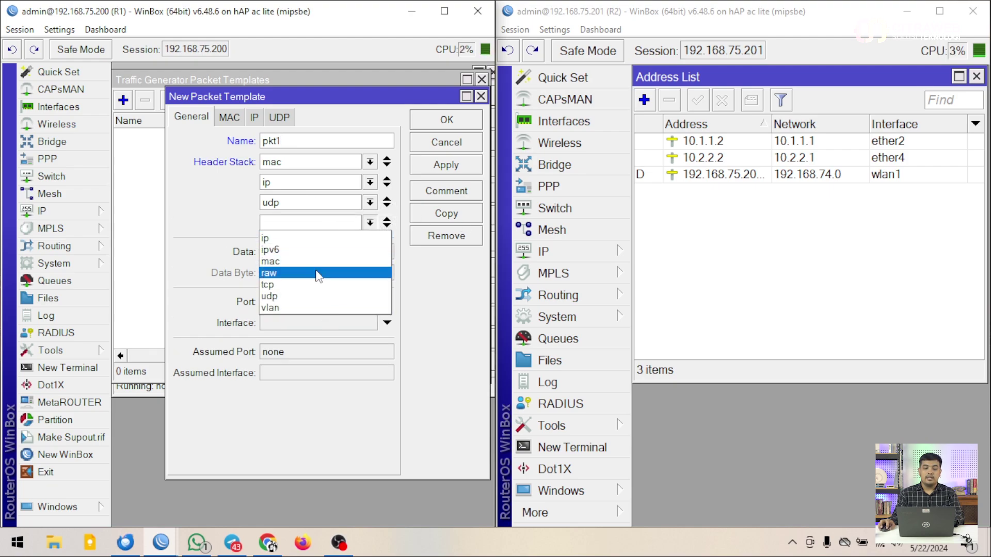
click(387, 219)
click(387, 219)
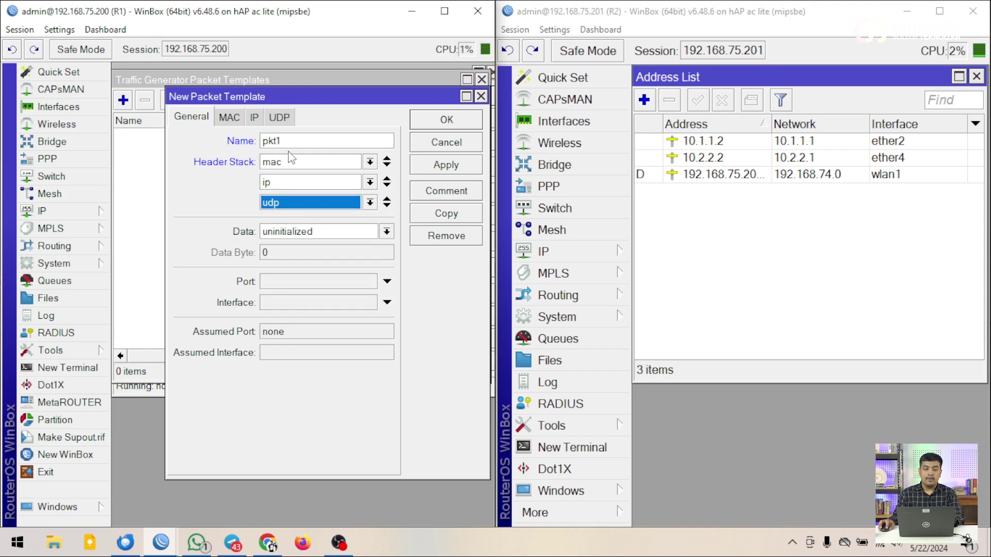
Set the pkt1 template's IP destination to 10.1.1.1
click(254, 117)
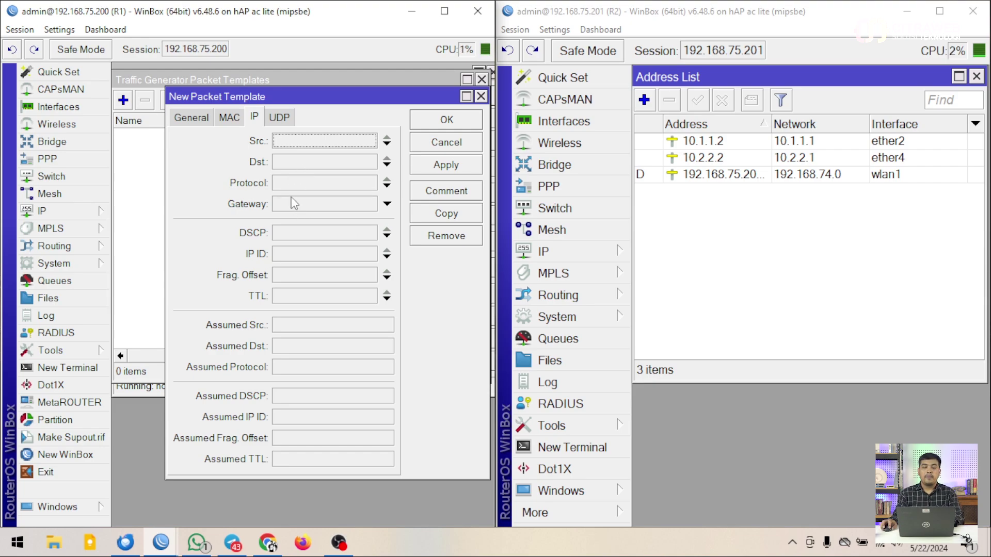
click(297, 163)
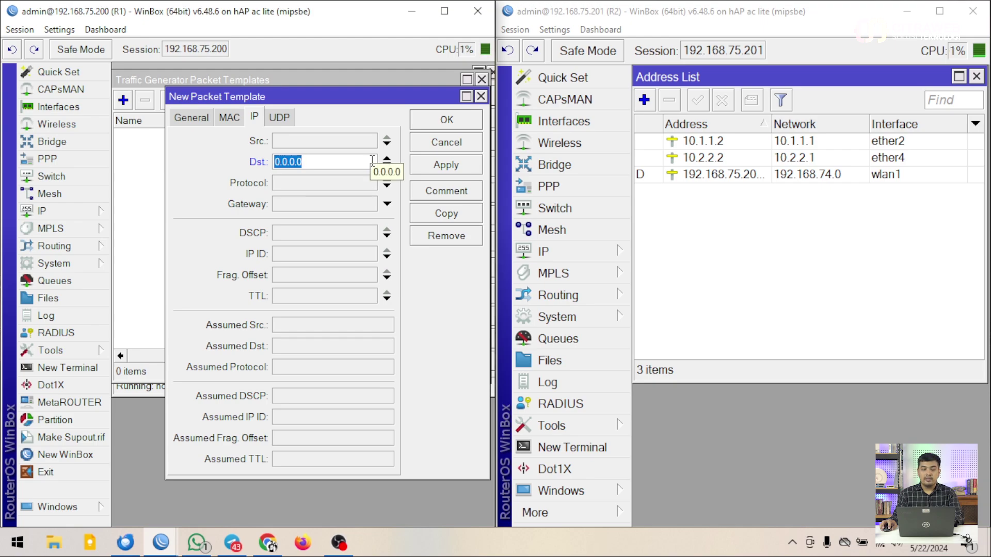
click(334, 164)
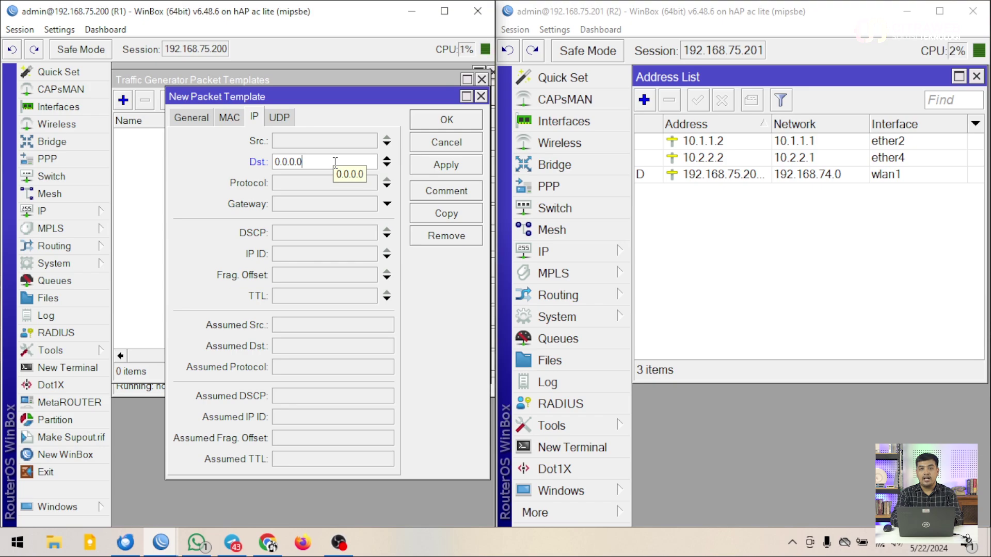
key(BackSpace)
key(BackSpace)
key(BackSpace)
key(BackSpace)
key(BackSpace)
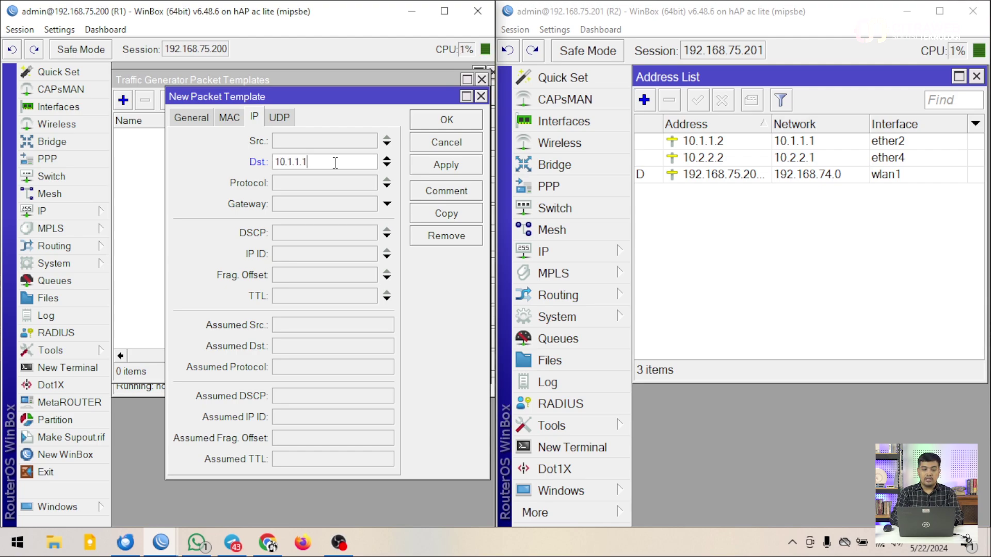
Uncover R1's address list to check the ether2 address, then bring the unfinished packet template back into view
drag(271, 99, 236, 181)
drag(255, 79, 254, 179)
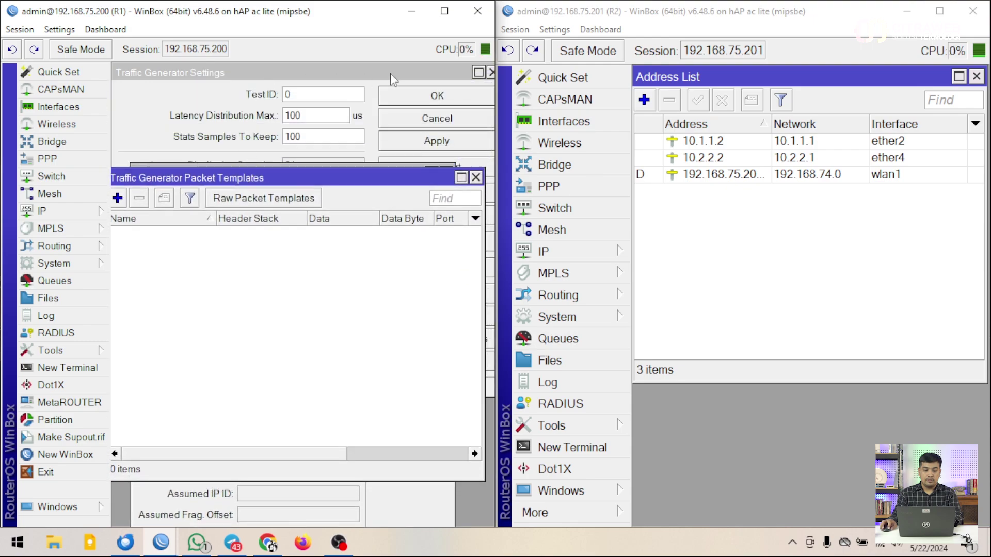
drag(393, 78, 390, 211)
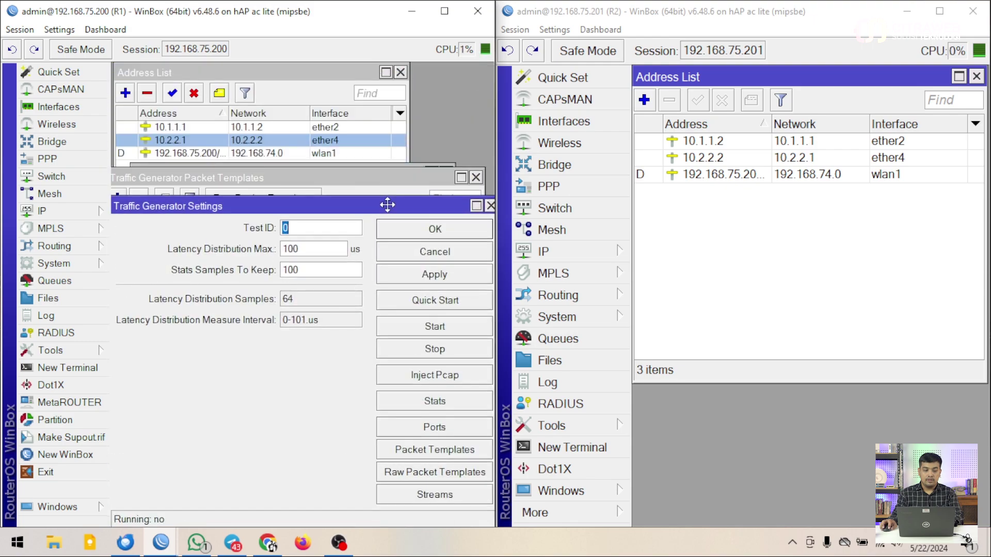
click(203, 147)
click(216, 116)
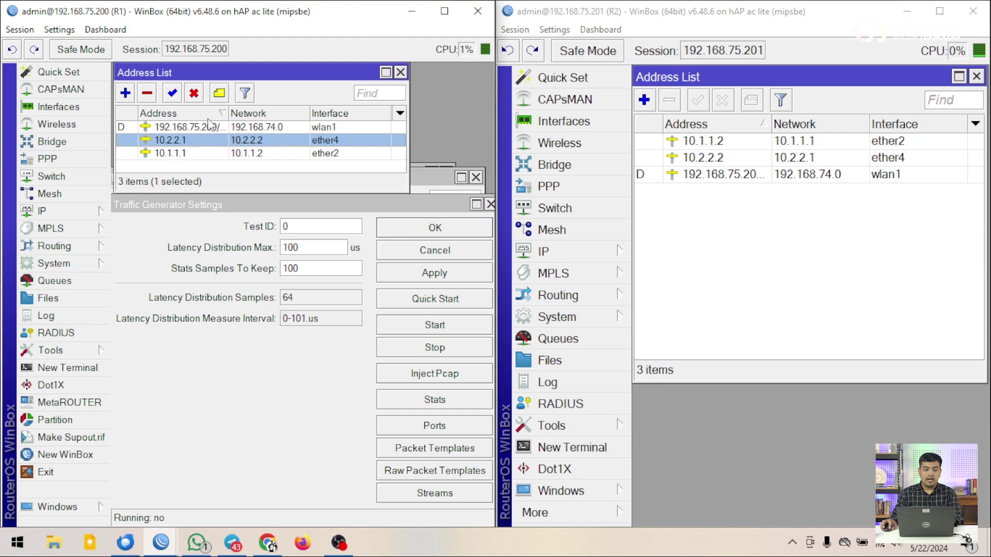
click(208, 118)
click(205, 128)
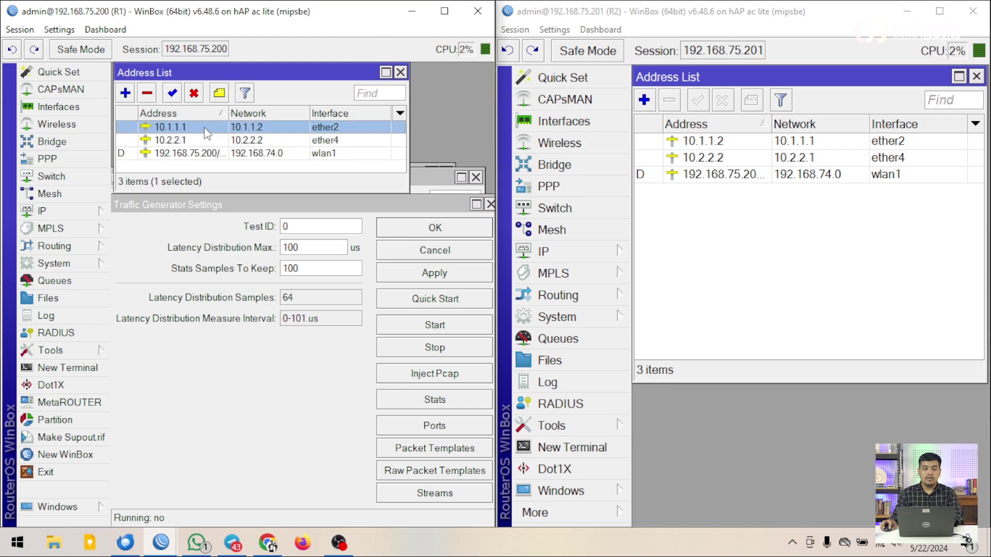
drag(432, 206, 428, 95)
click(413, 497)
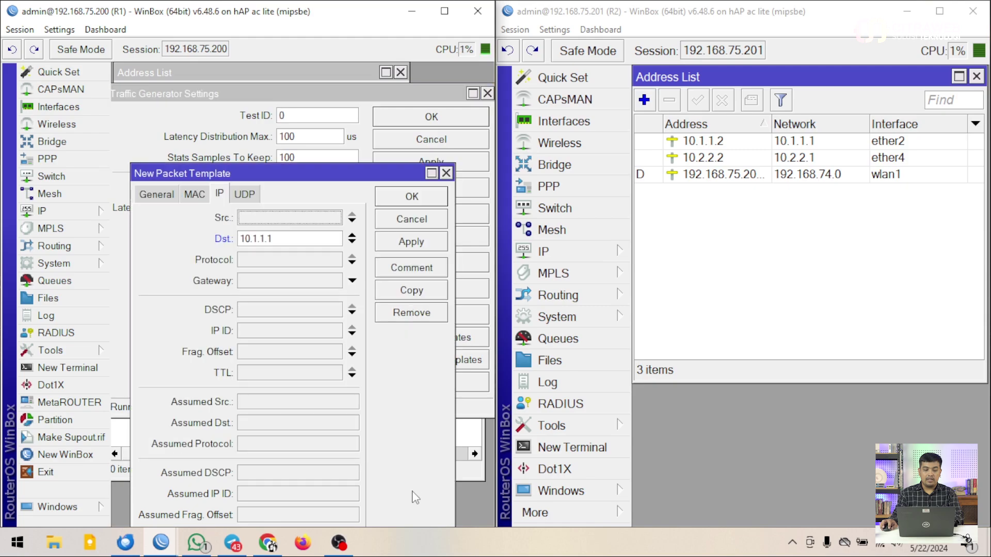
drag(330, 174, 336, 98)
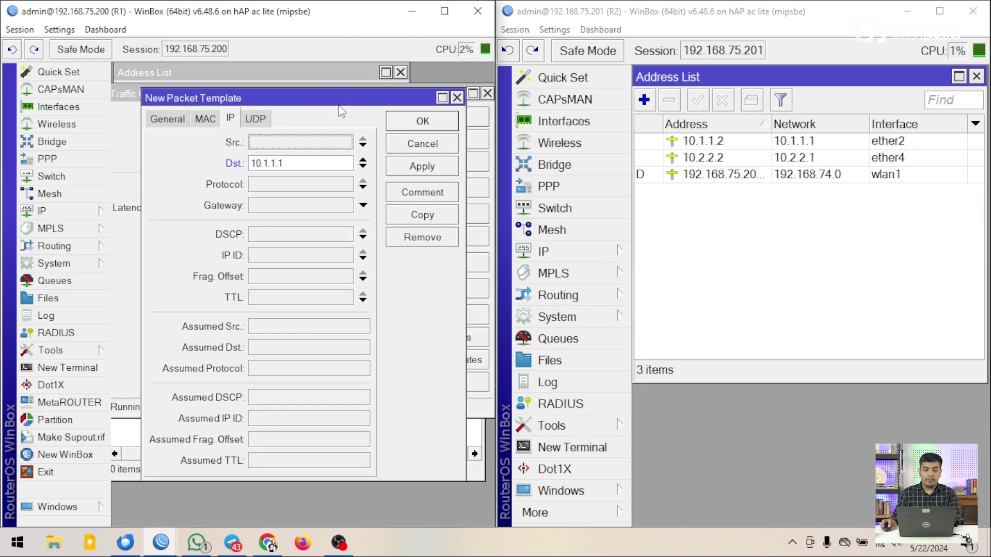
Set the pkt1 template's gateway to R2's ether2 address, 10.1.1.2, and save the template
click(273, 210)
click(300, 208)
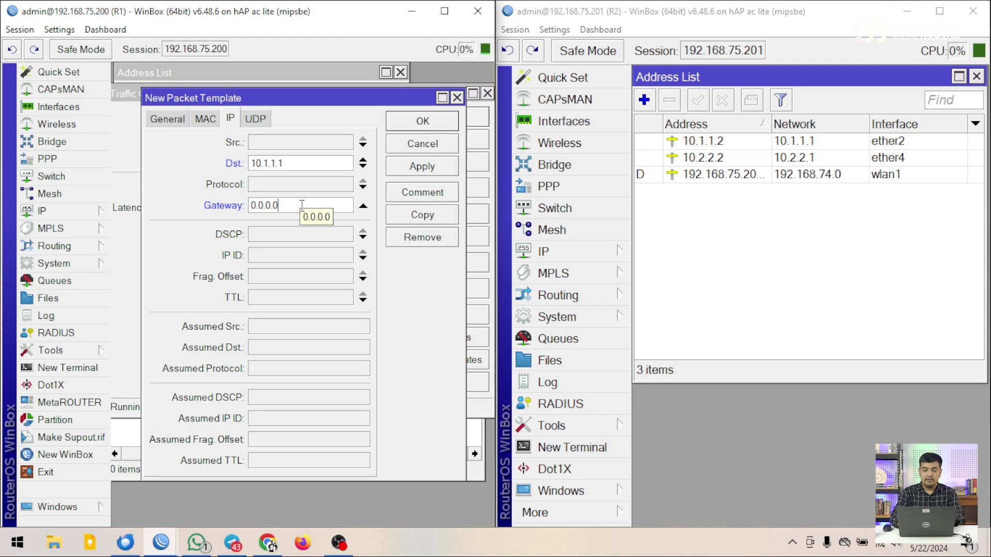
key(BackSpace)
key(BackSpace)
key(BackSpace)
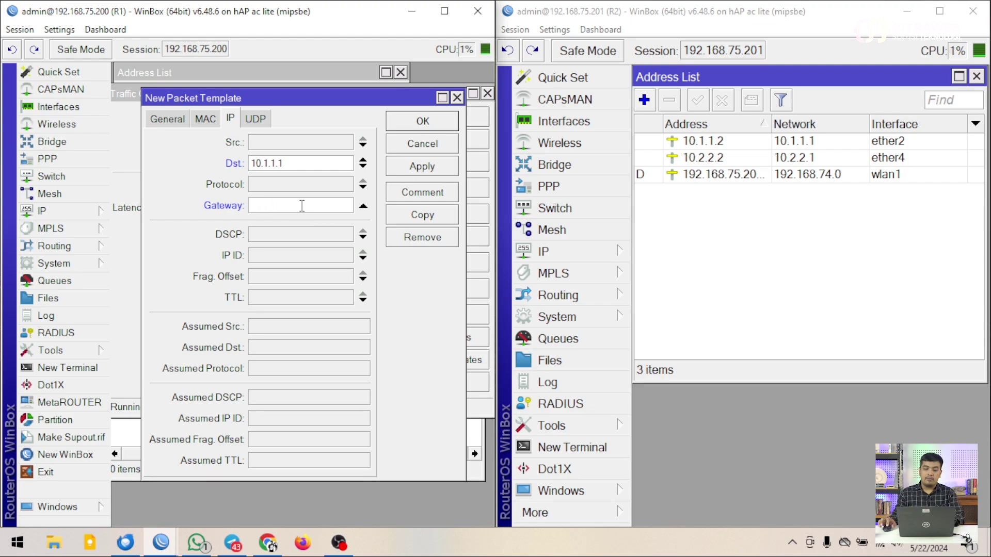
click(718, 146)
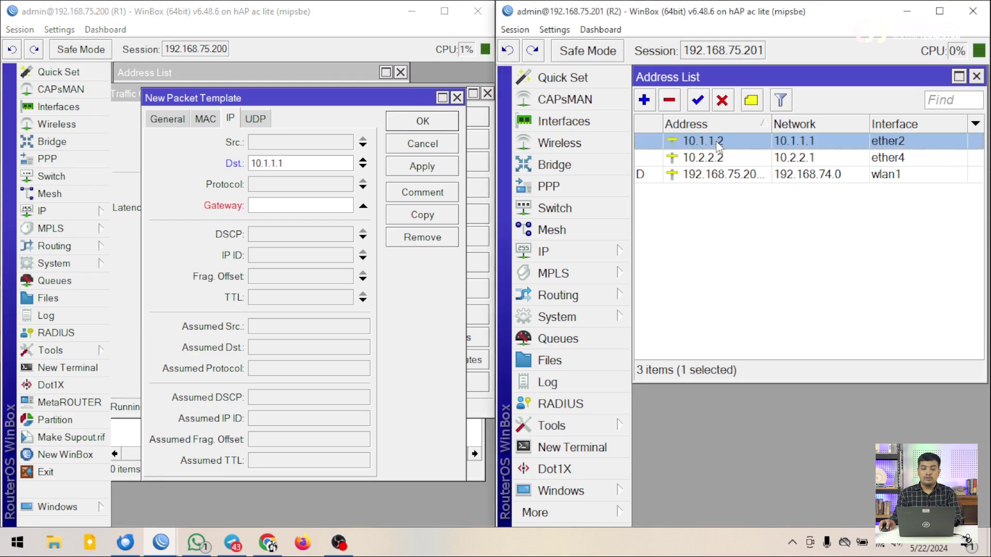
click(305, 205)
text(10.1)
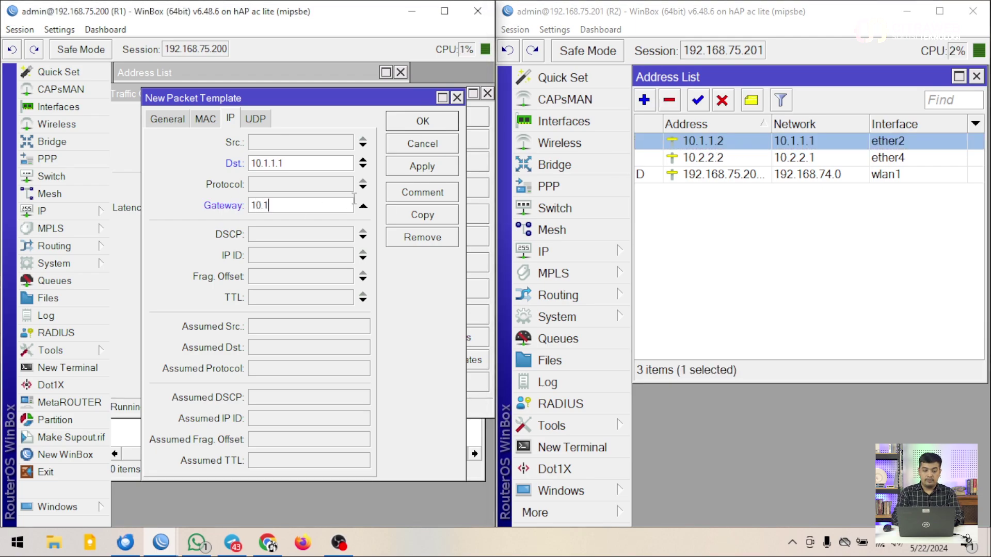
text(.1.2)
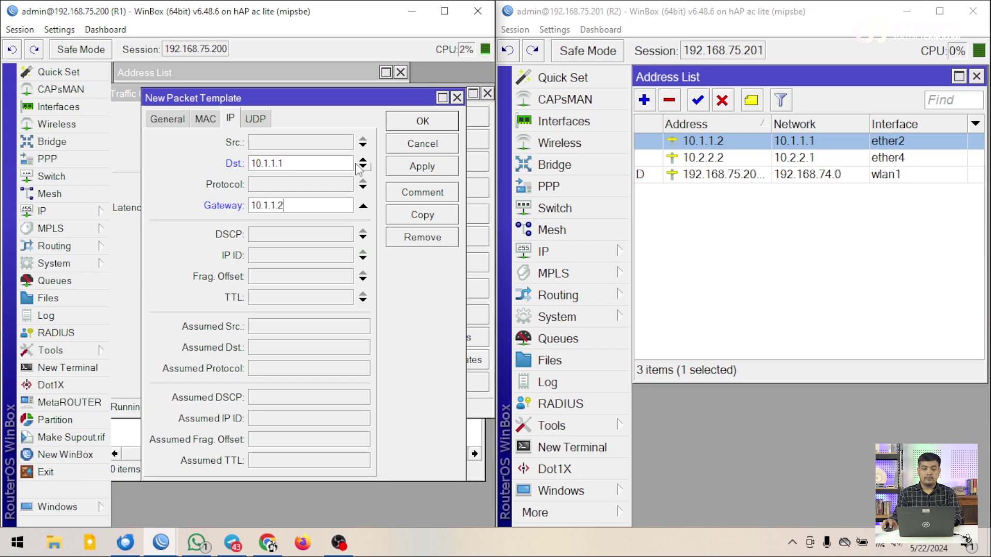
click(415, 123)
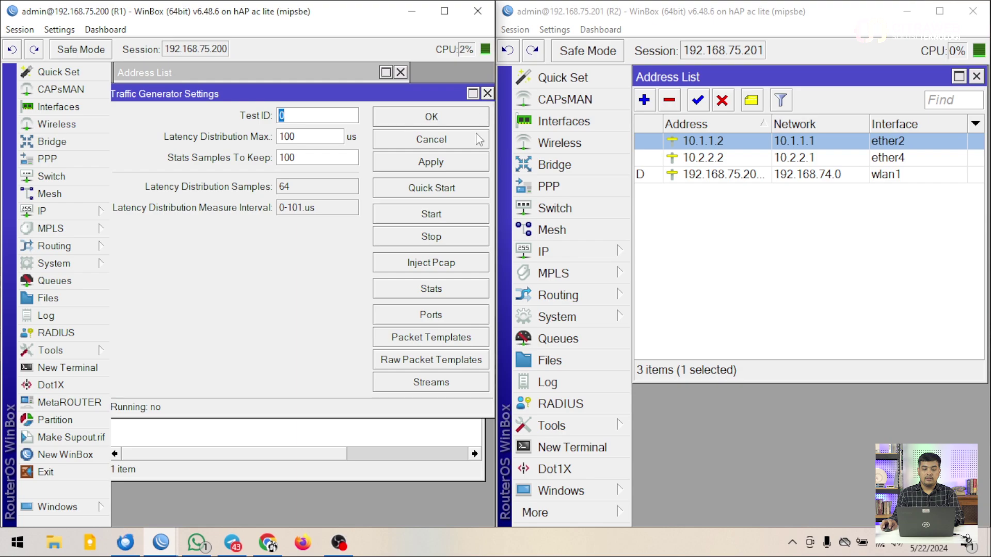
Bring up R1's Traffic Generator packet templates and start a second template named pkt2
click(431, 337)
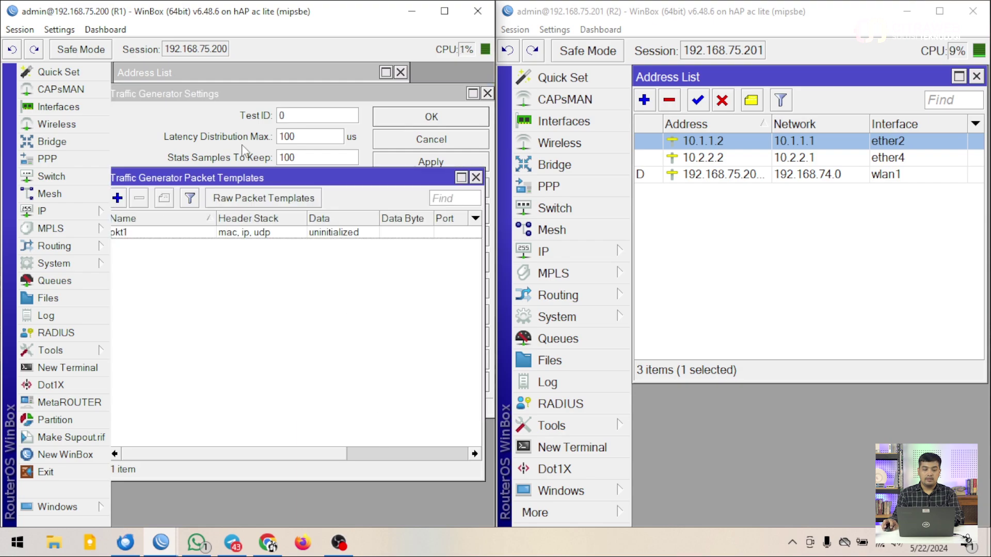
drag(213, 176, 223, 116)
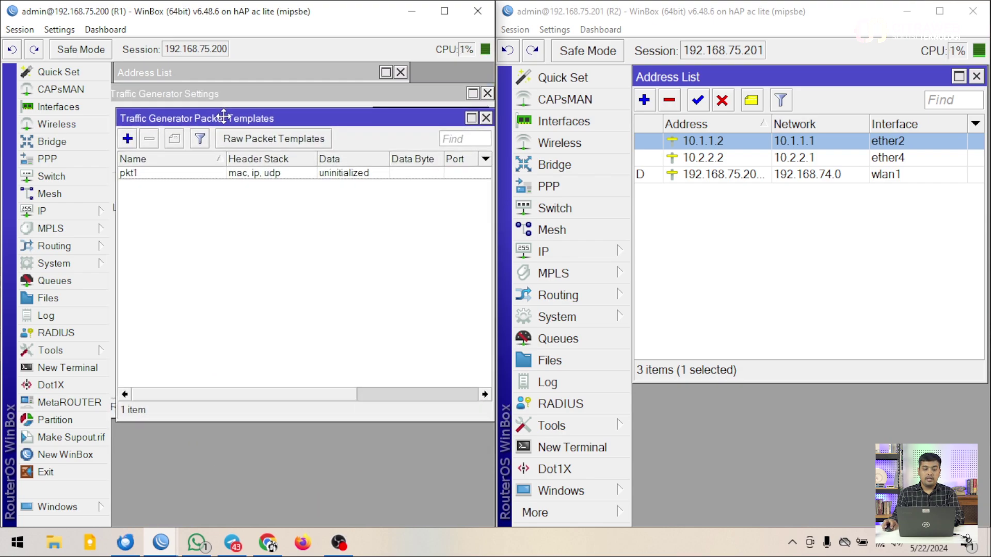
click(185, 177)
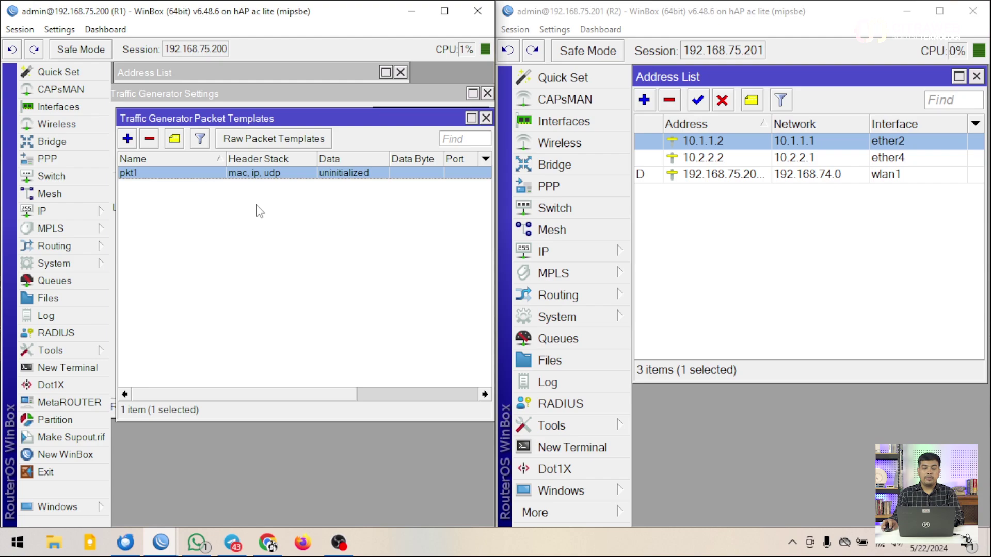
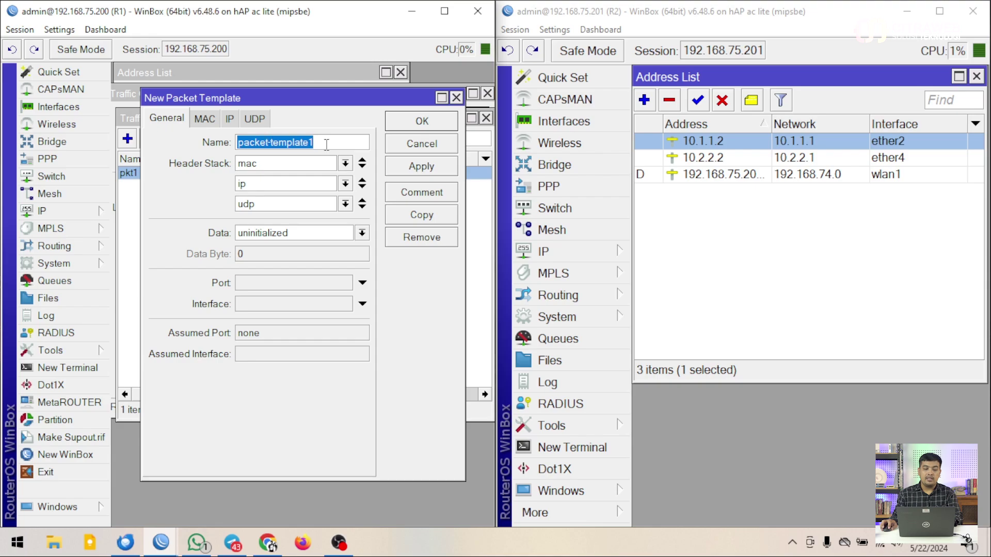
text(pk)
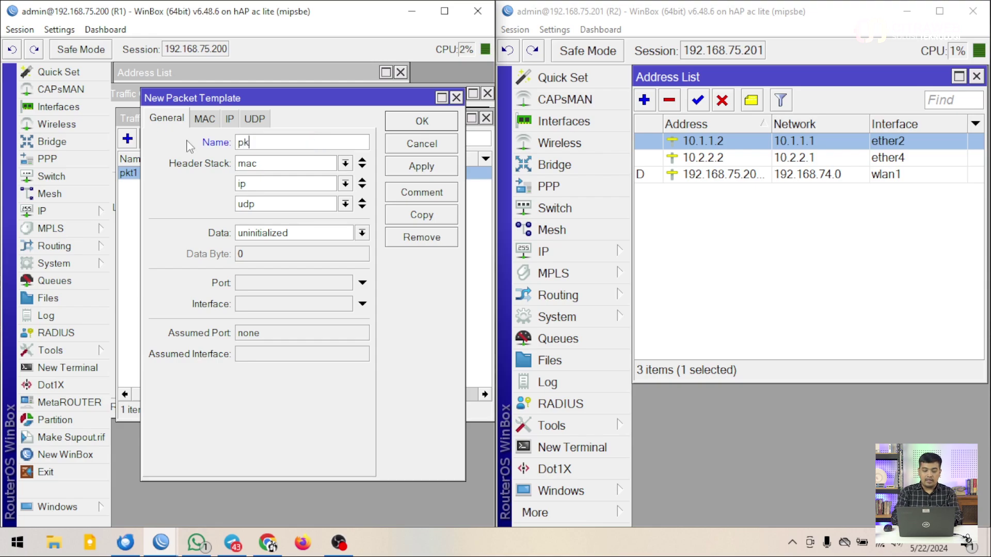
text(t2)
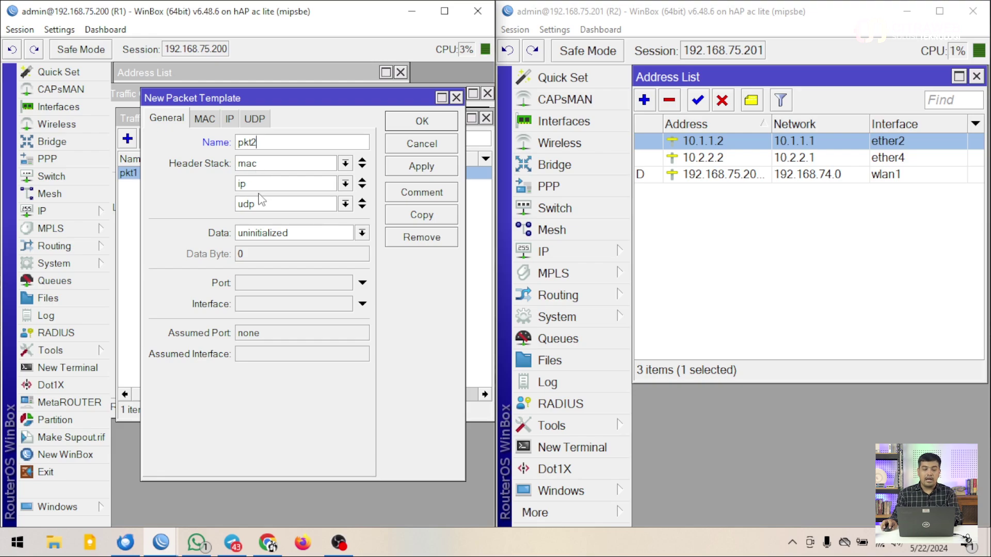
Set the pkt2 template's IP destination to 10.2.2.1
click(230, 122)
click(264, 168)
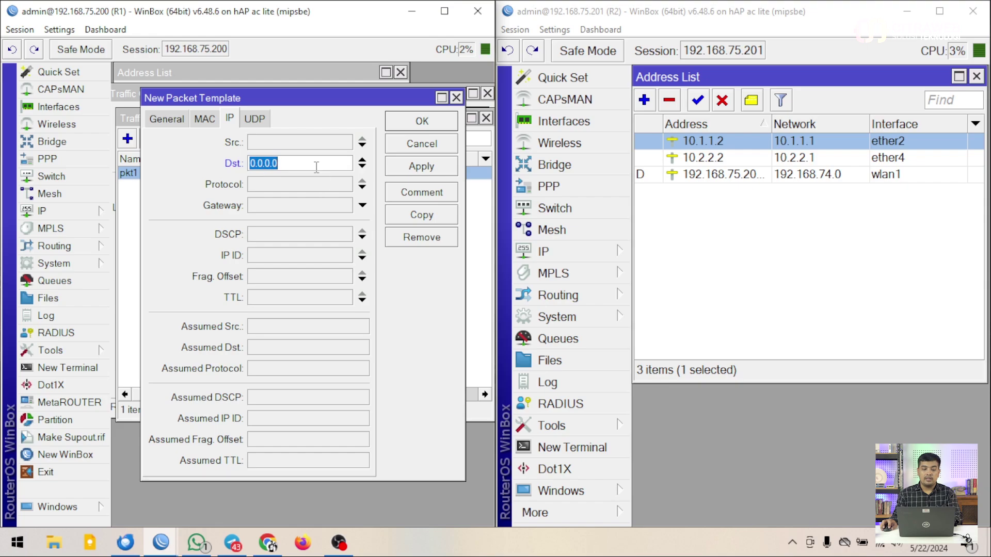
text(10.)
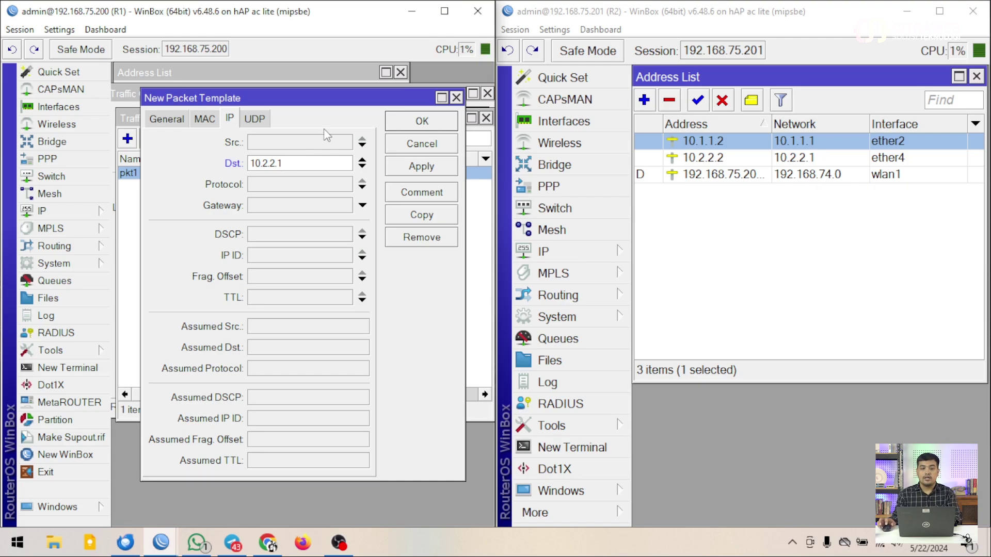
Set the pkt2 template's gateway to R2's ether4 address, 10.2.2.2, and save the template
click(310, 206)
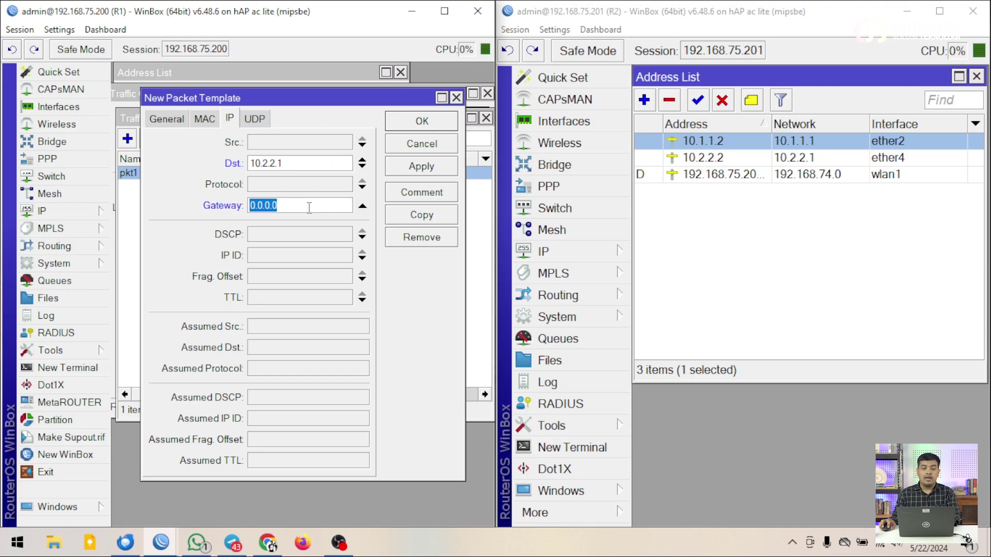
click(833, 163)
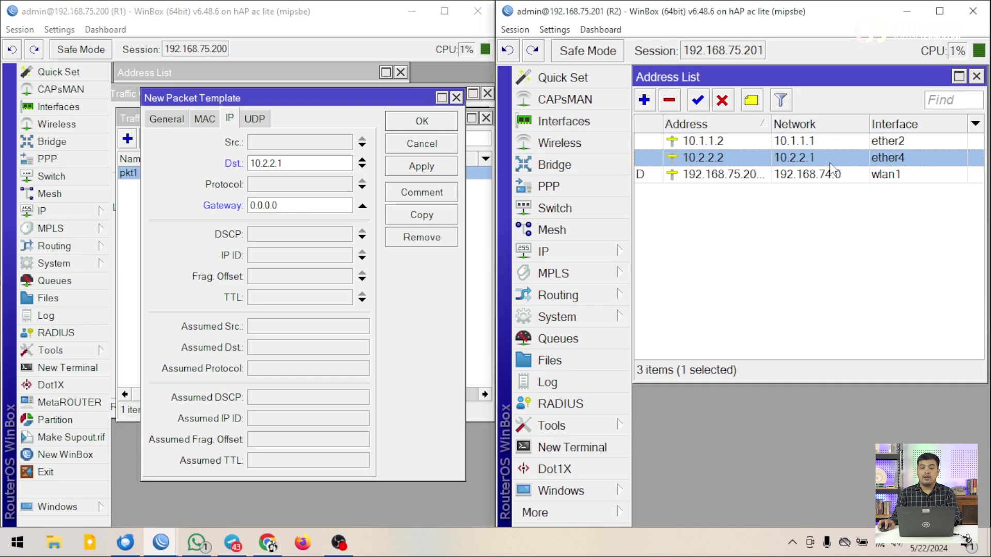
click(355, 221)
text(10.2)
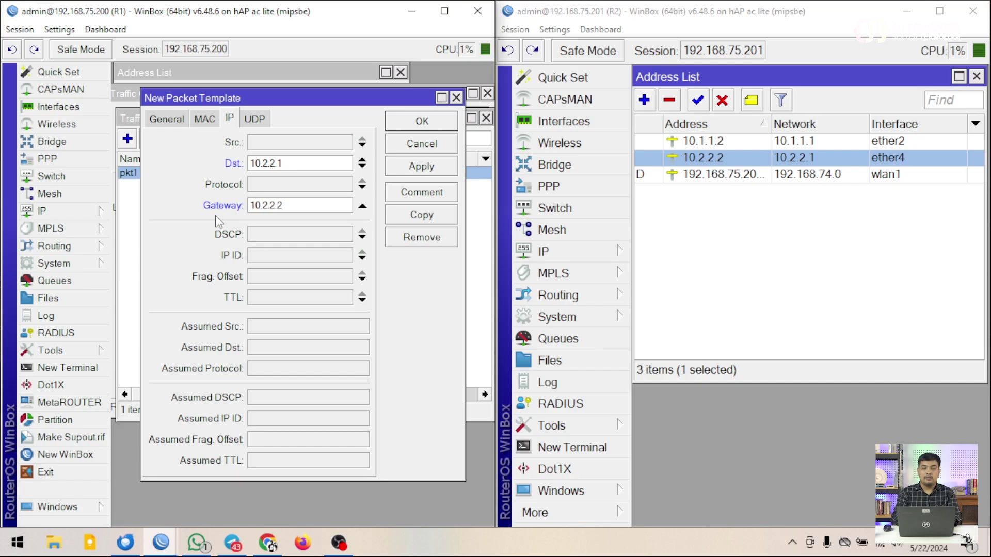
click(421, 123)
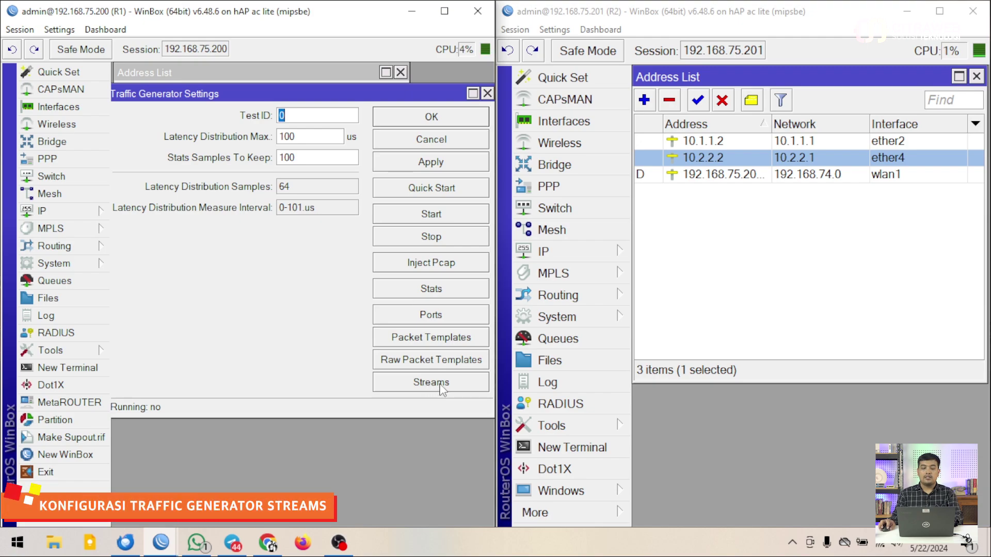
Start the Traffic Generator packet stream str1 on R1 with ID 1 and packet size 512
click(435, 387)
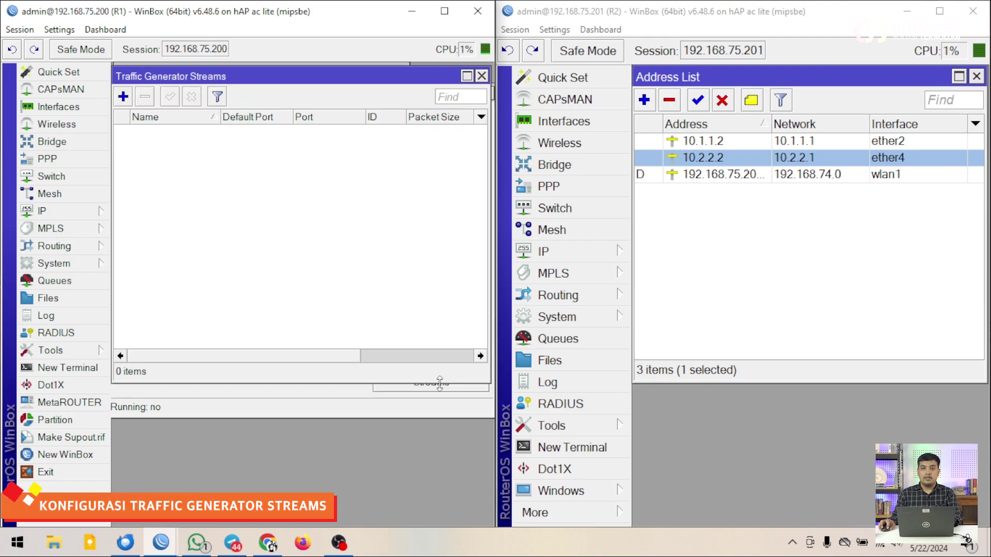
click(123, 97)
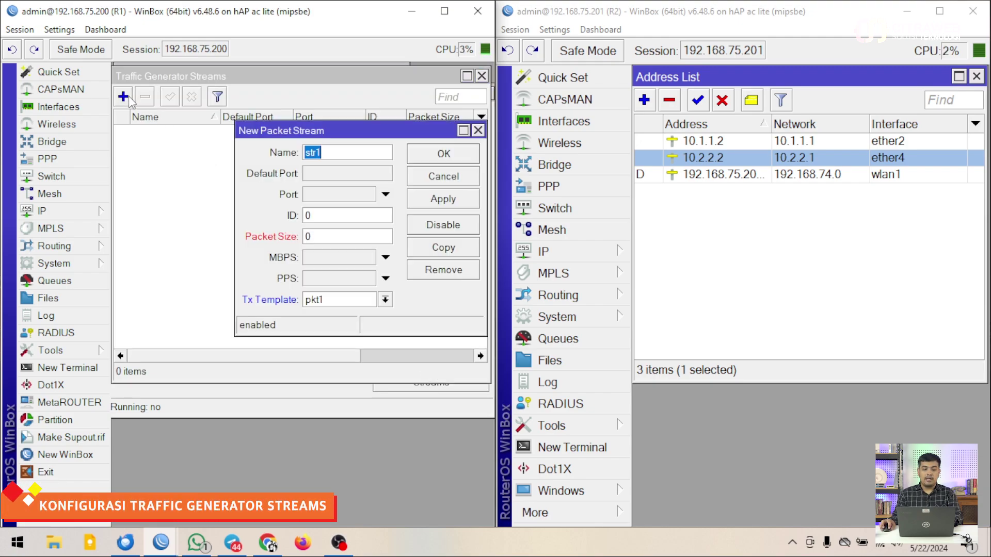
click(337, 154)
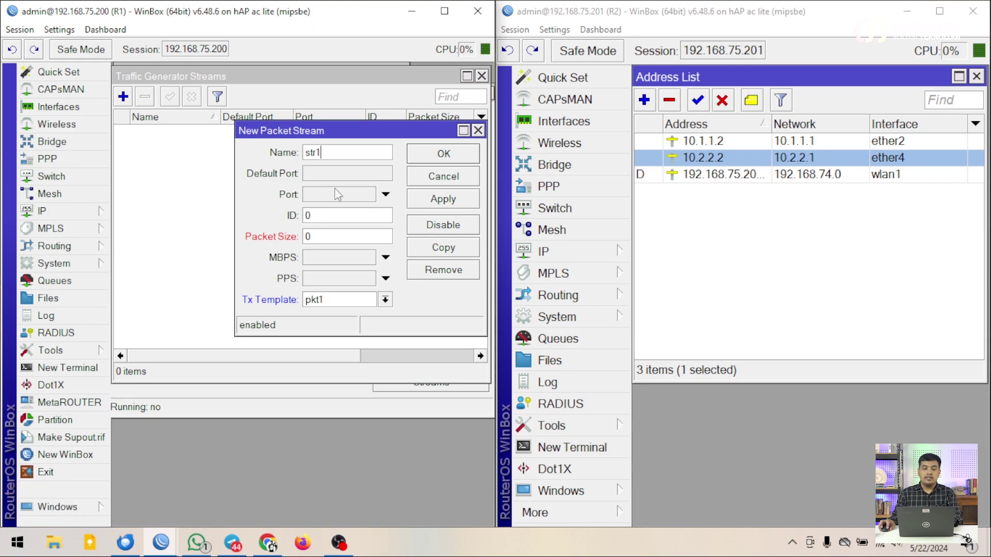
double_click(326, 216)
text(1)
double_click(324, 236)
text(512)
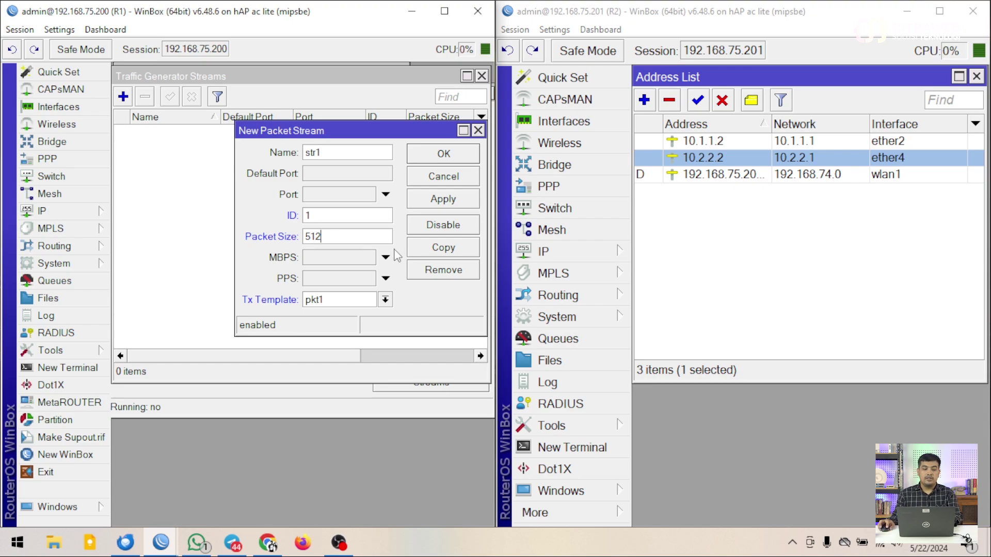
Set stream str1's rate to 50 Mbps with pkt1 as its Tx template, and save the stream
click(347, 261)
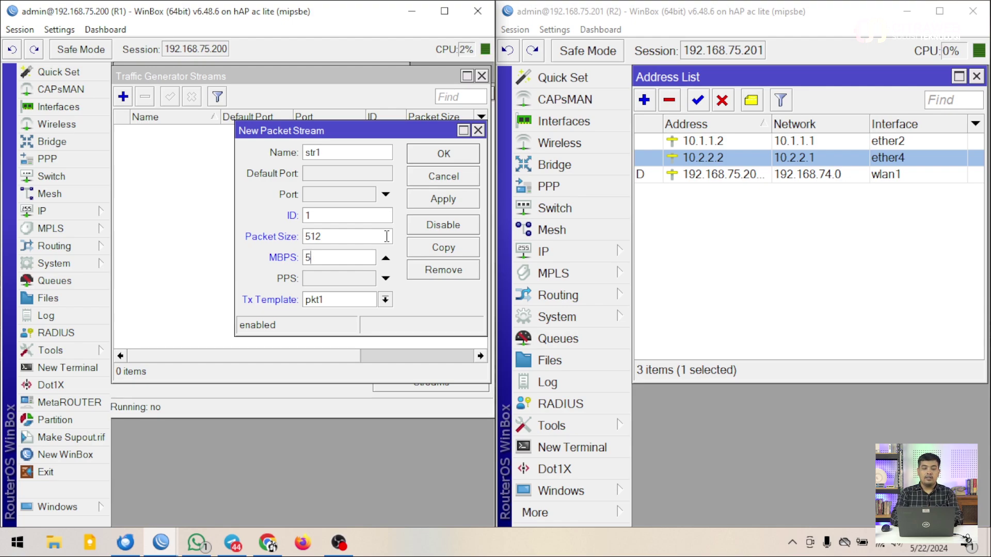
text(0)
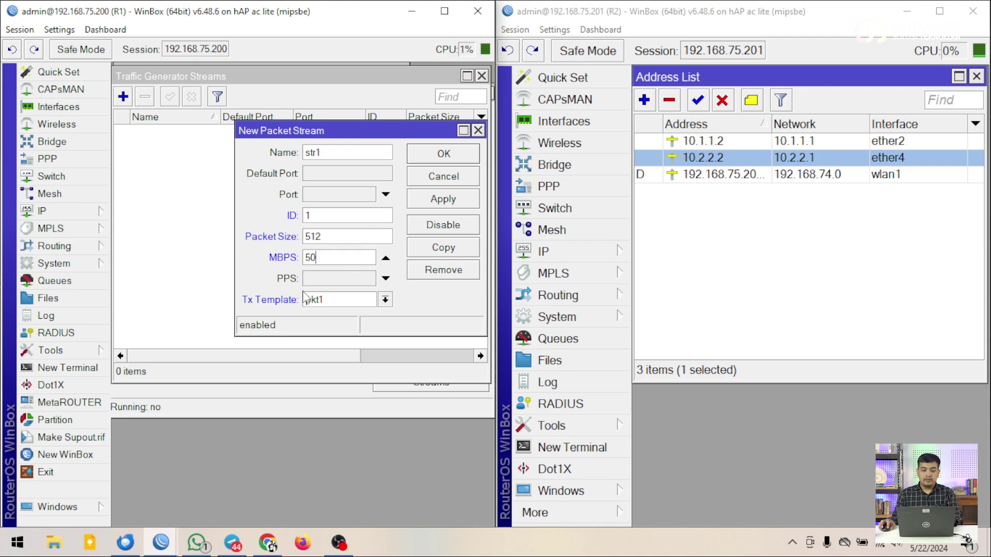
click(331, 303)
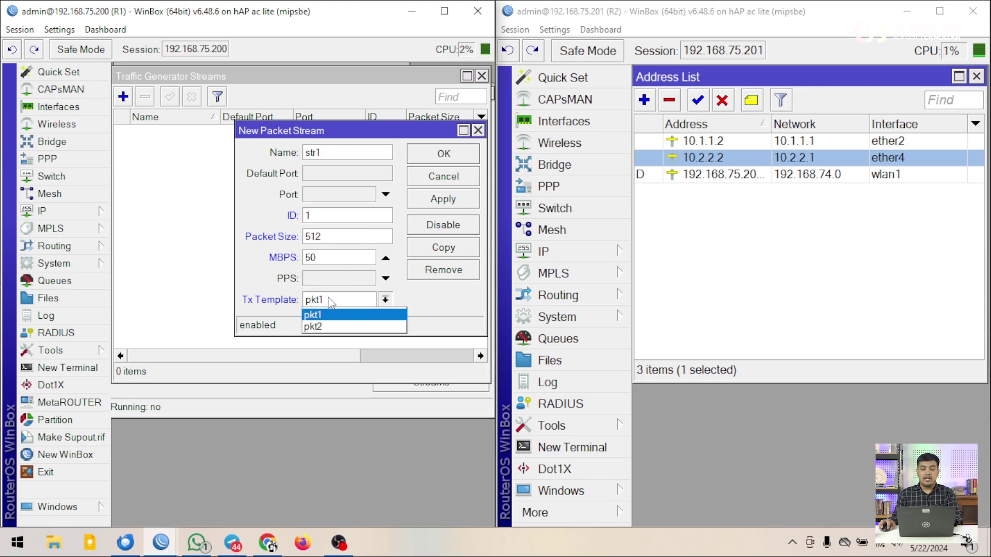
click(331, 302)
click(331, 303)
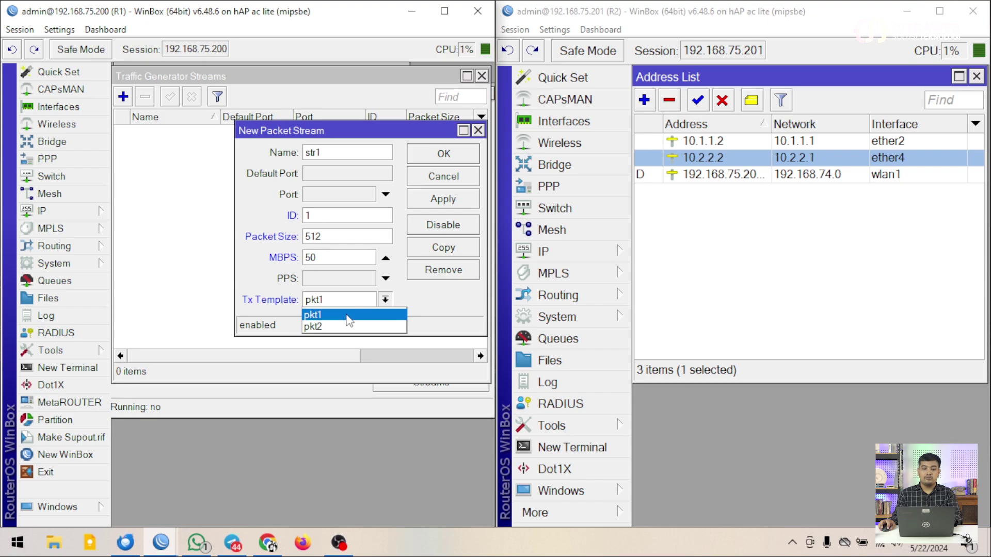
click(346, 316)
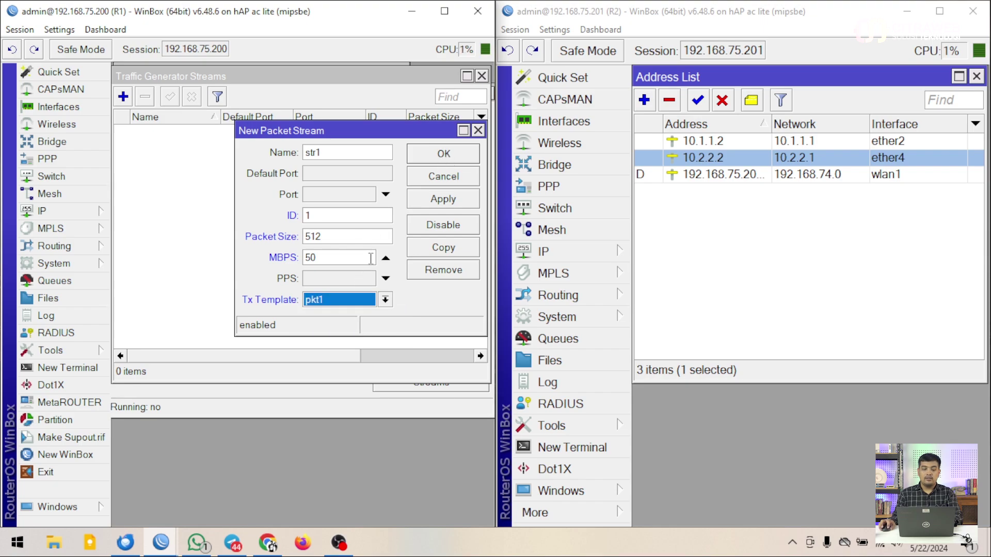
click(385, 299)
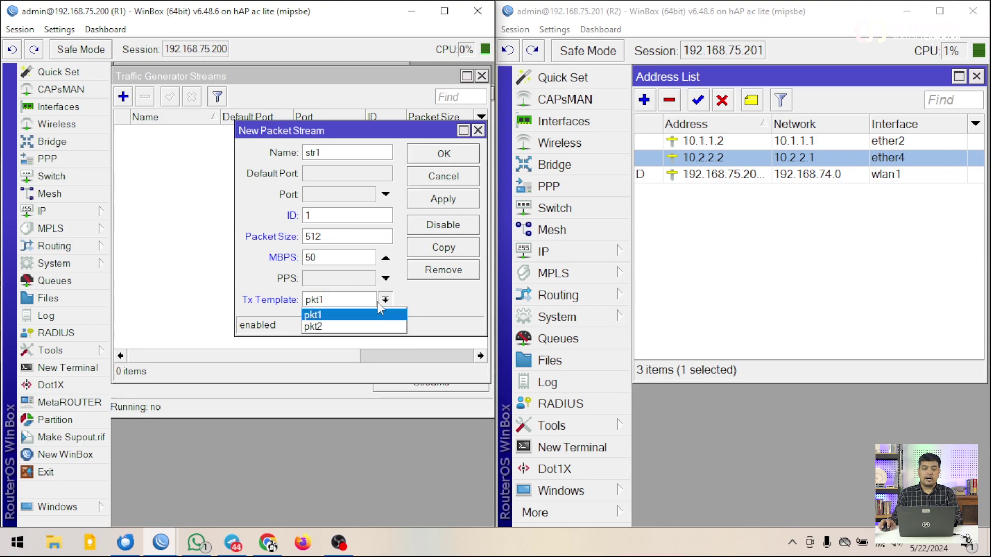
click(345, 314)
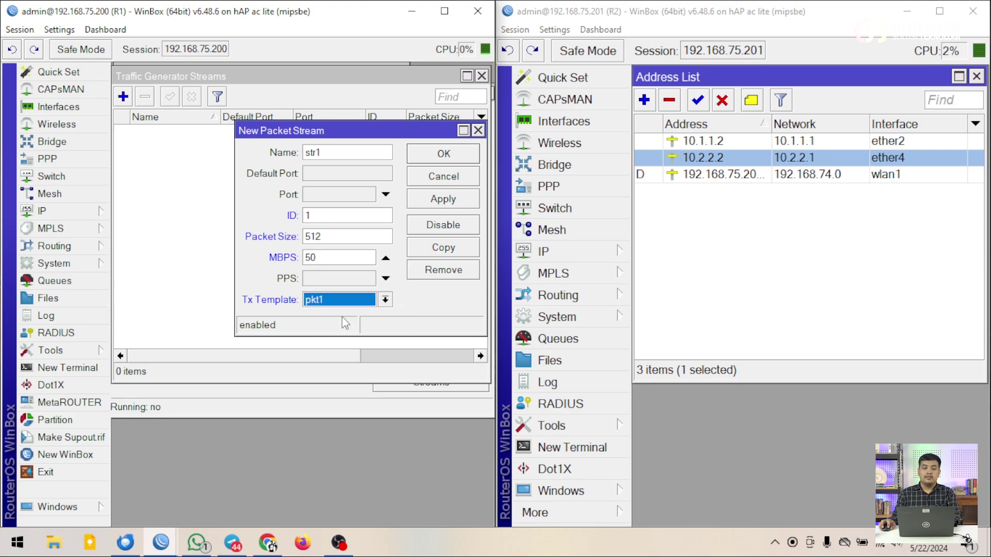
click(434, 155)
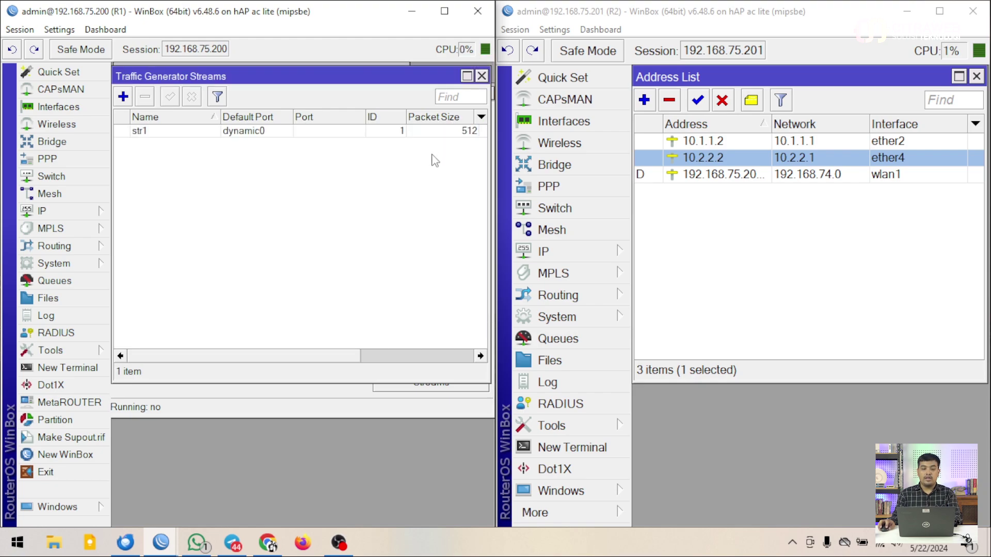
Start a second packet stream, str2, with ID 2 and packet size 512
click(123, 97)
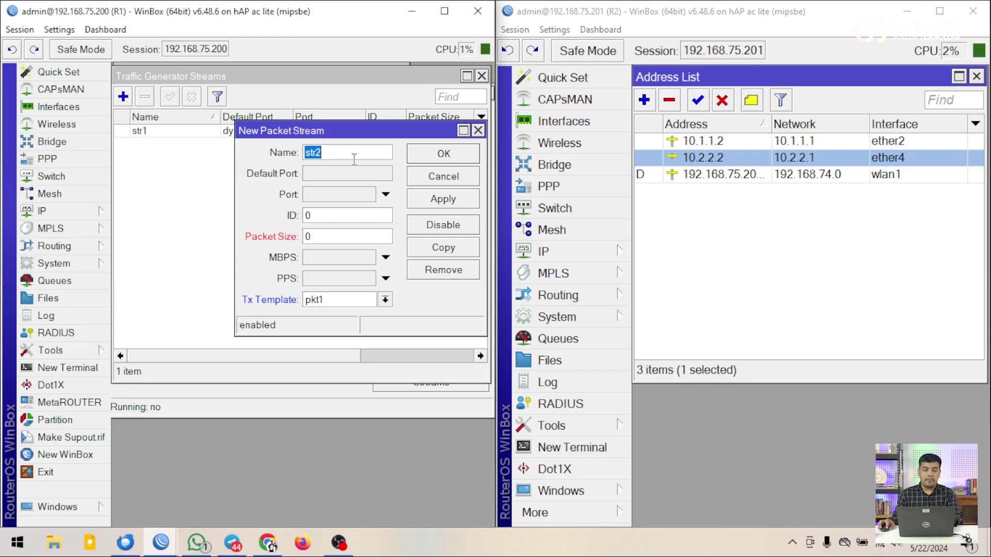
double_click(320, 215)
drag(346, 129, 320, 167)
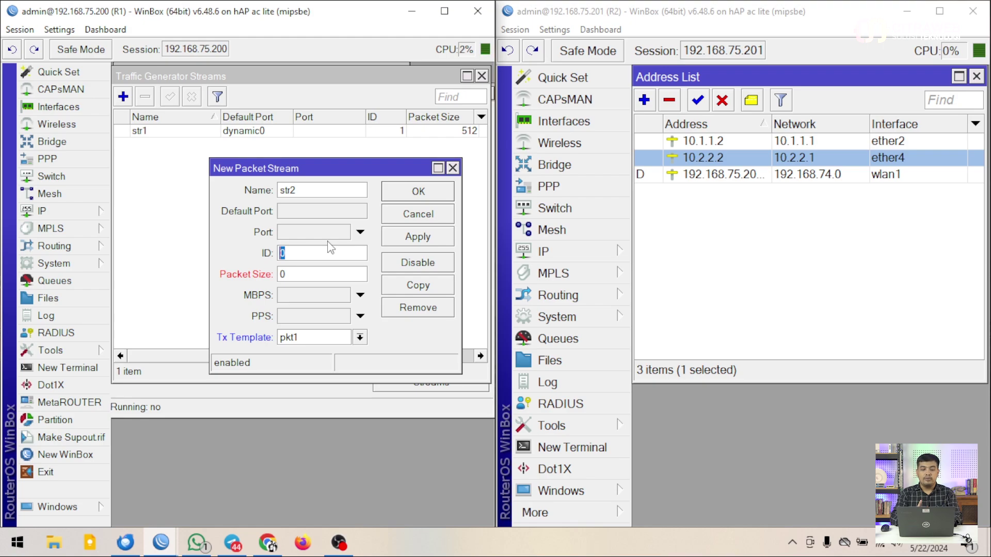
text(2)
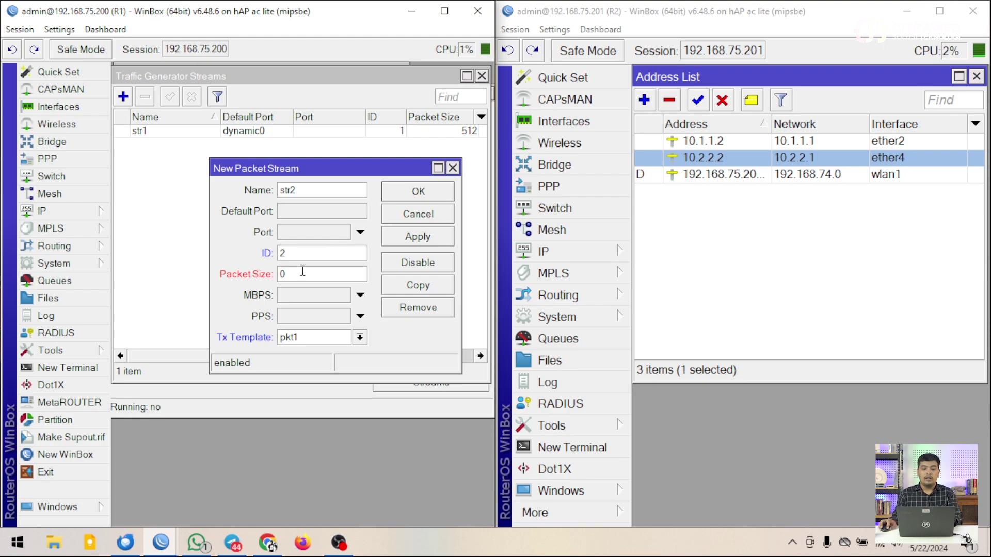
double_click(275, 274)
text(5)
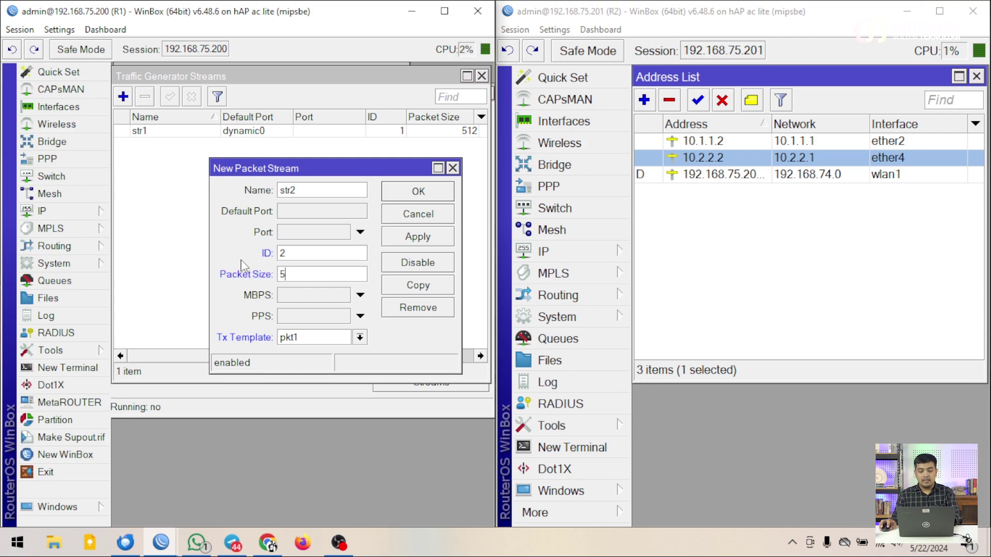
text(12)
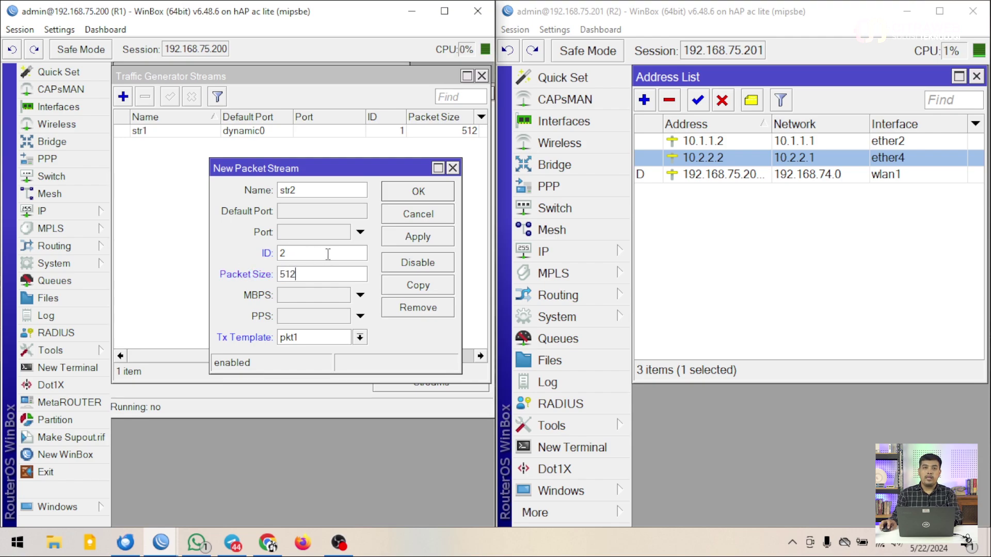
Save stream str2 with a rate of 50 Mbps and Tx template pkt2, and close the streams list
click(306, 295)
text(50)
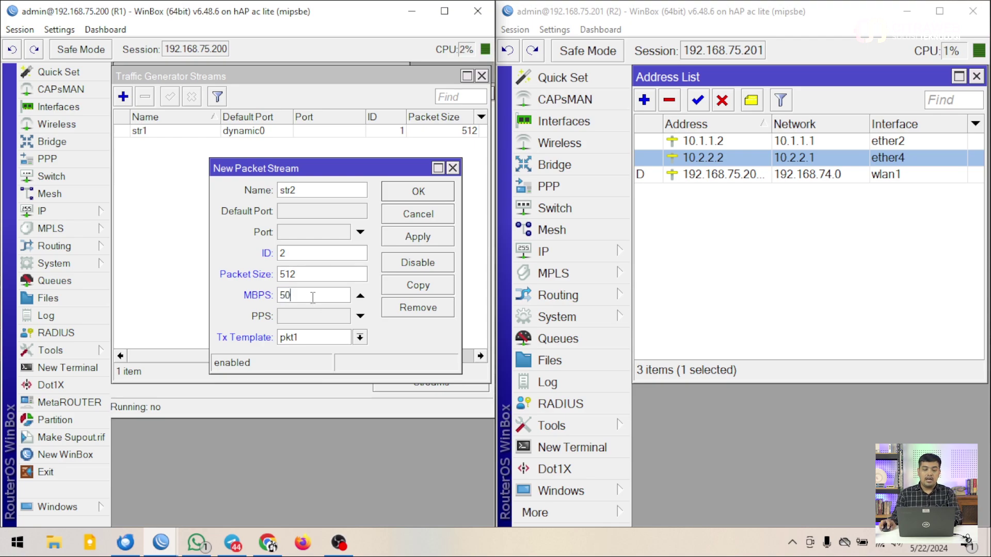
click(360, 338)
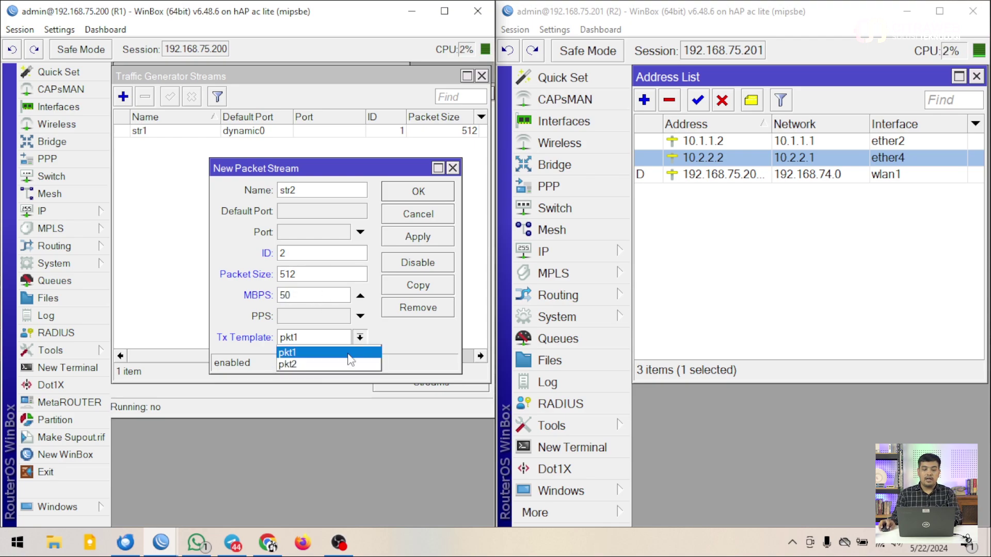
click(349, 363)
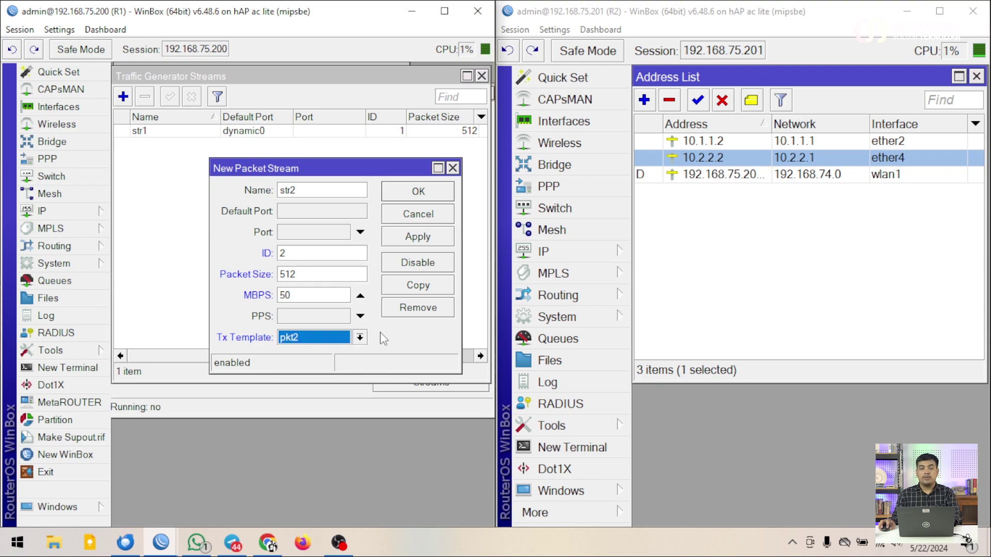
click(415, 194)
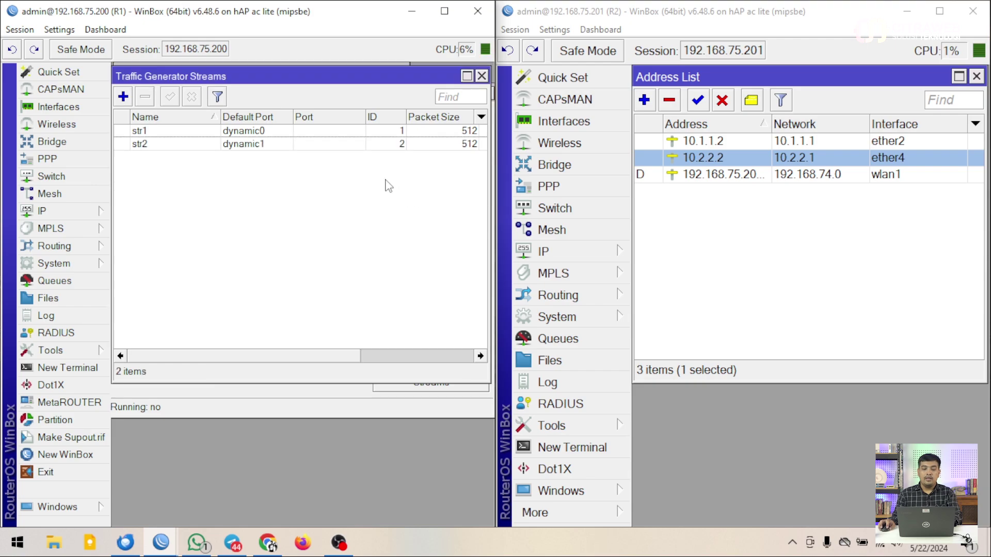
click(240, 144)
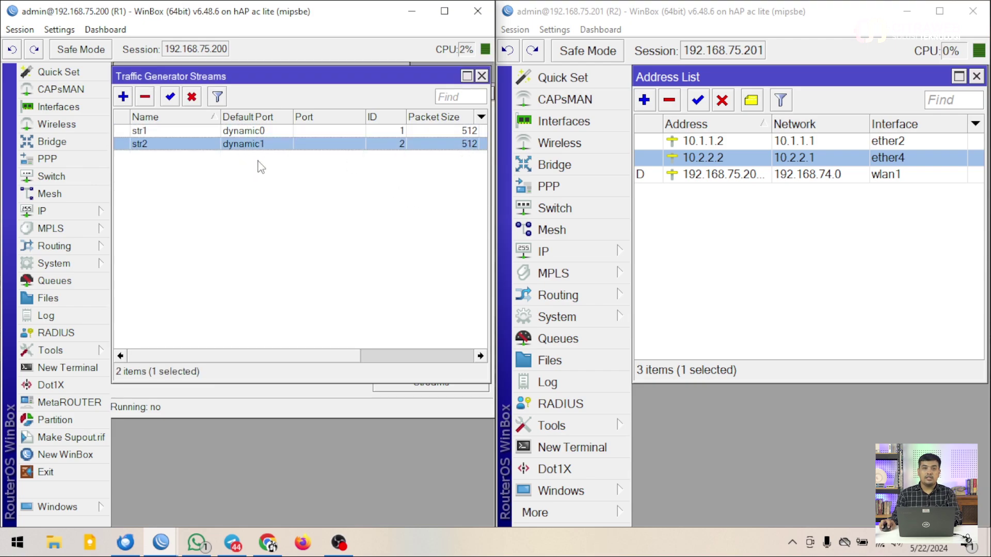
click(481, 77)
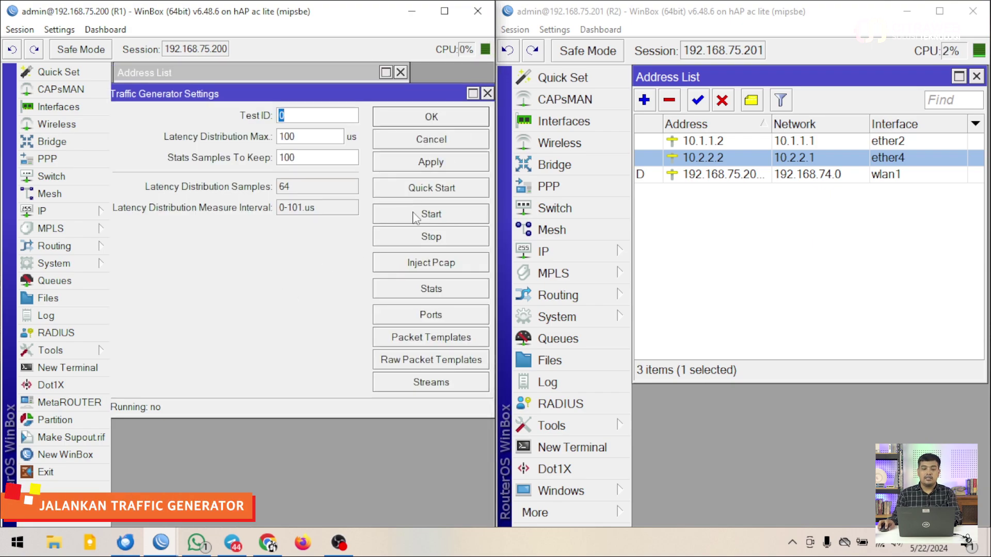
Run the Traffic Generator on R1 with test ID 0 and no stream or port restrictions, and close its settings
click(448, 219)
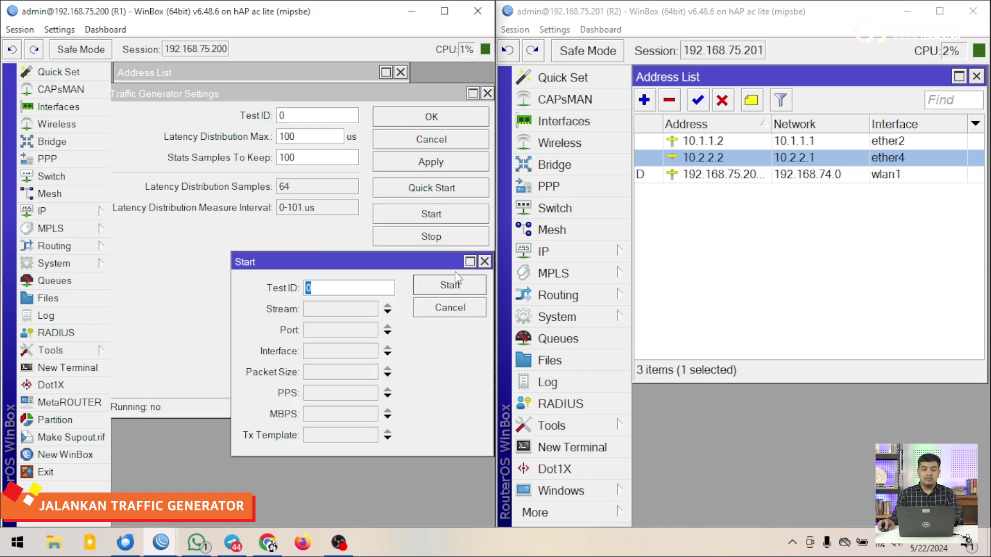
drag(434, 265, 408, 176)
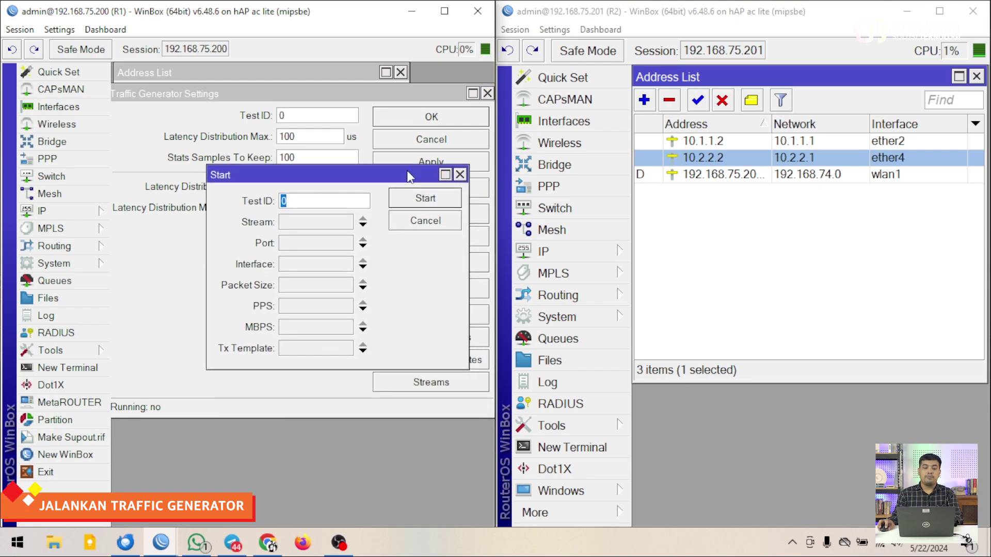
click(425, 199)
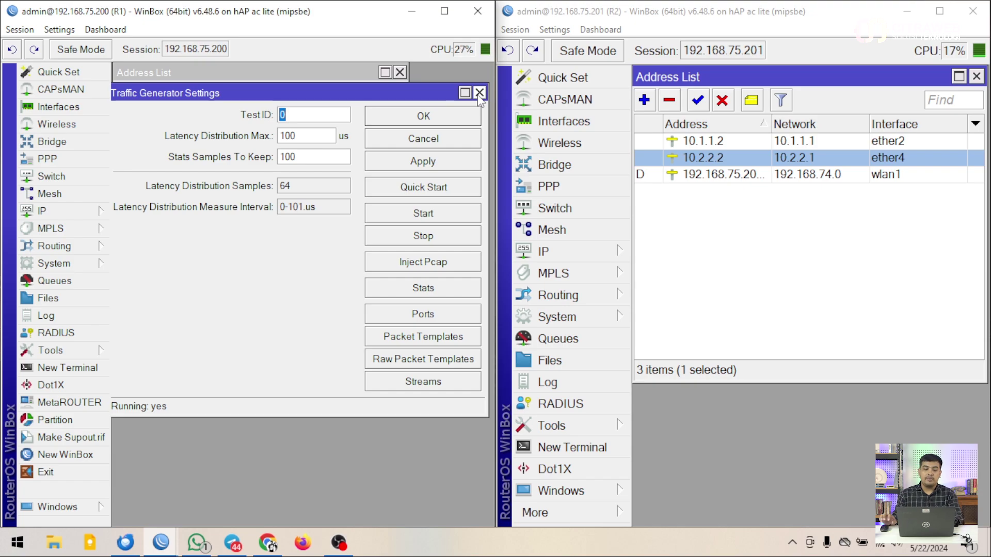
click(479, 93)
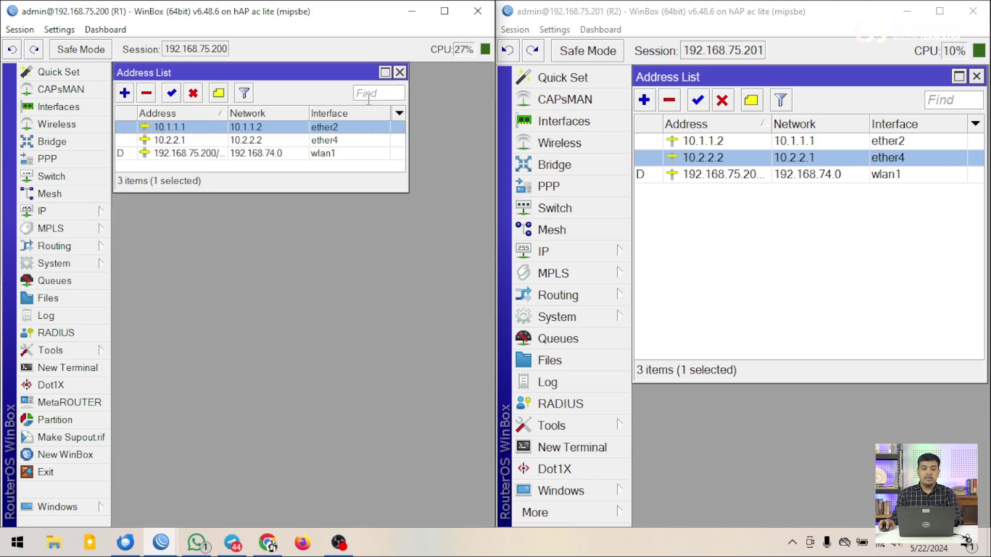
Display R1's interface list at a reduced interface scale with the Tx column in view, and compare the transmit rates of ether2 and ether4
click(59, 107)
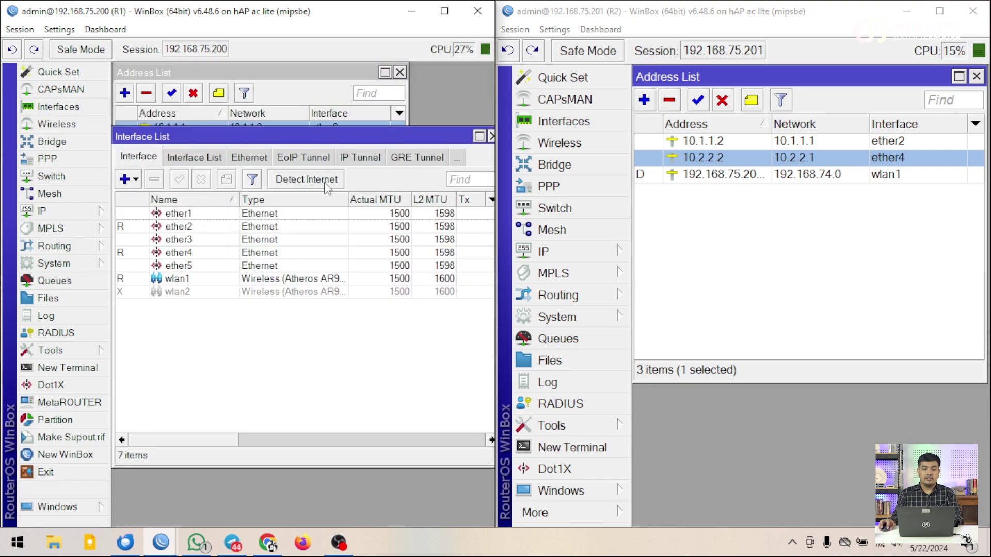
drag(227, 440, 254, 447)
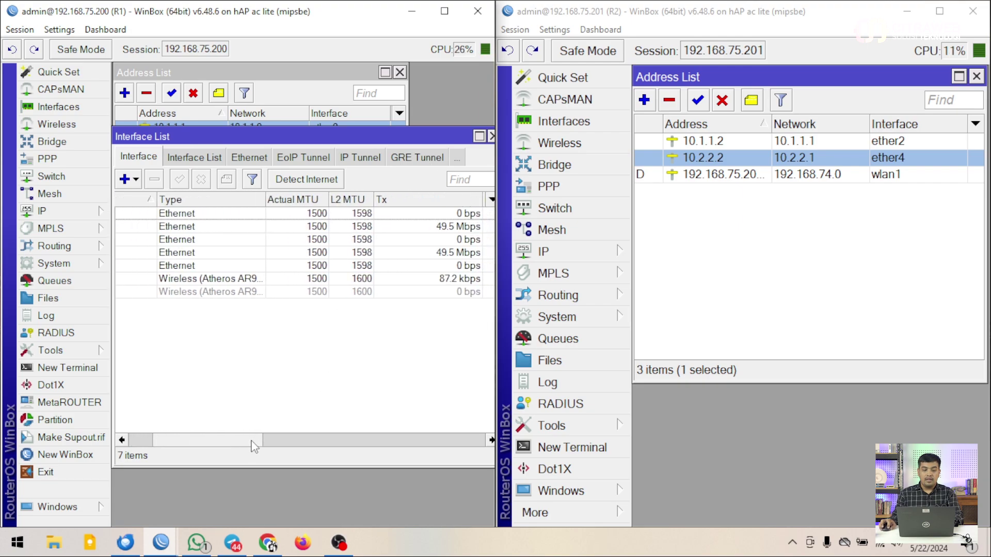
click(59, 29)
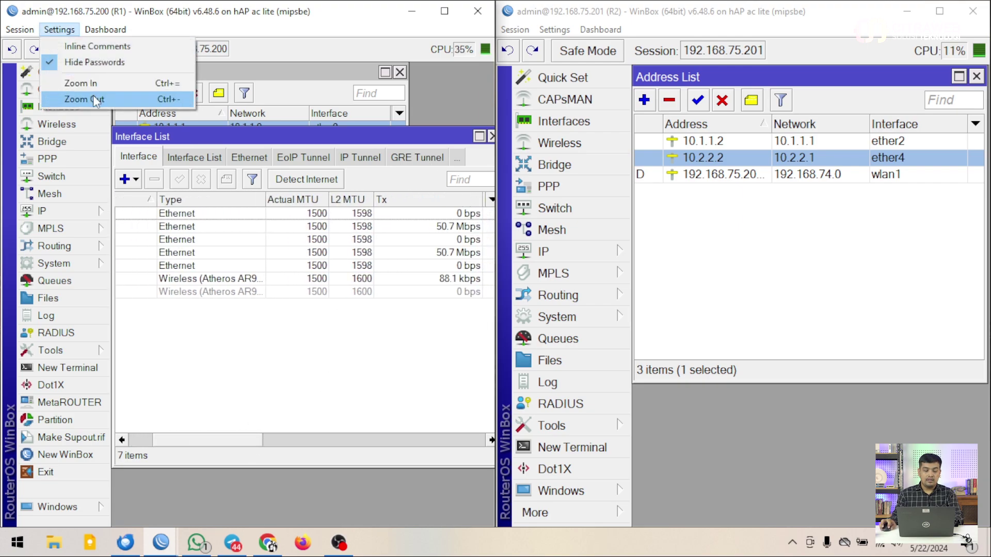
click(93, 96)
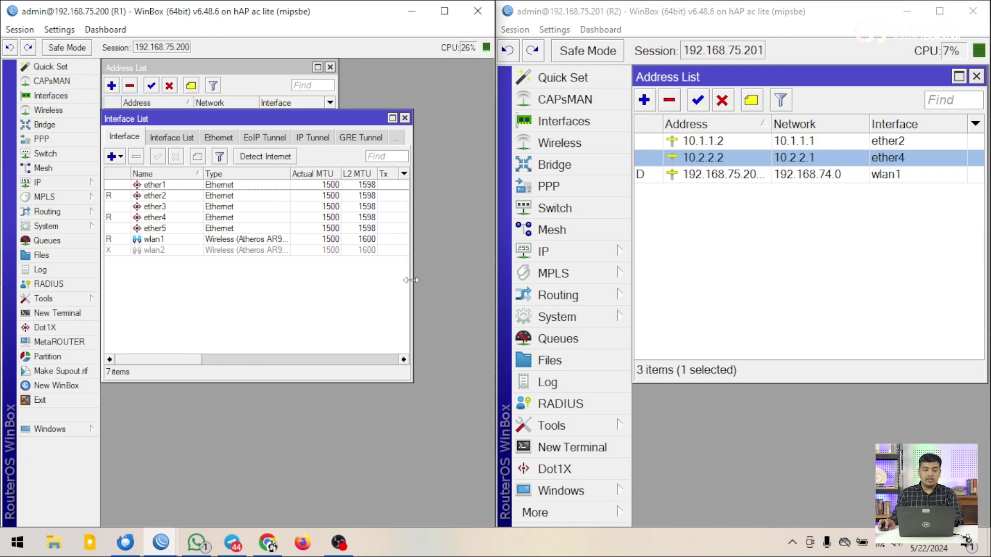
drag(413, 285, 493, 286)
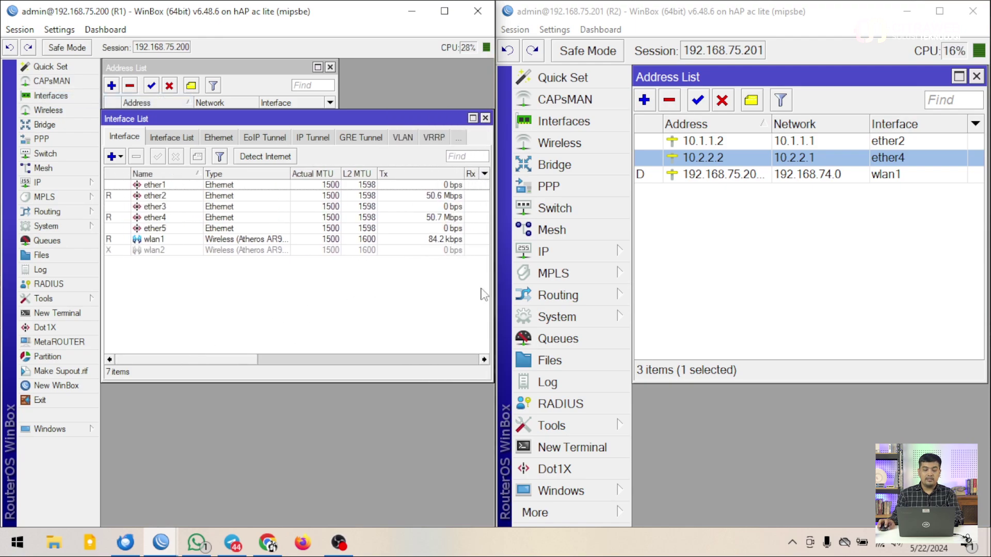
click(446, 196)
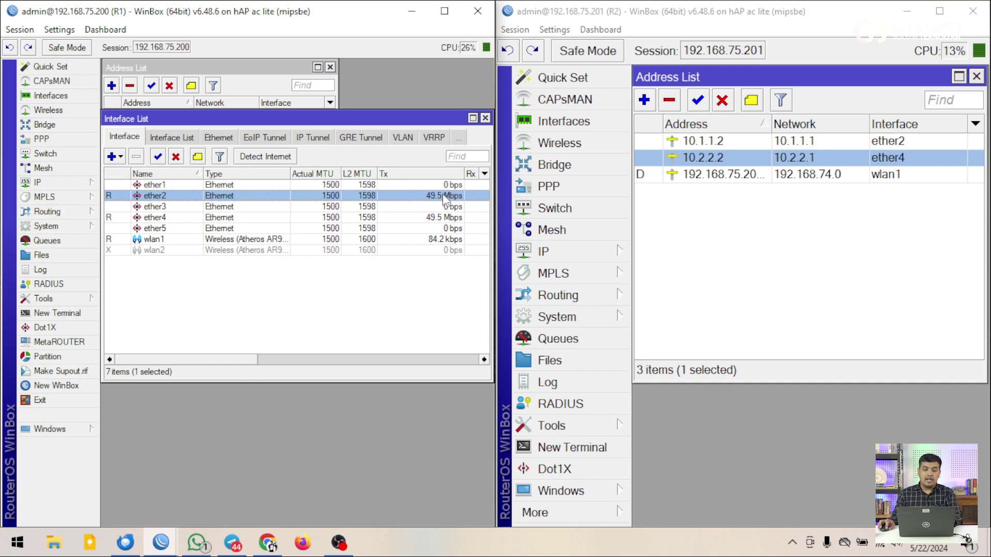
click(451, 221)
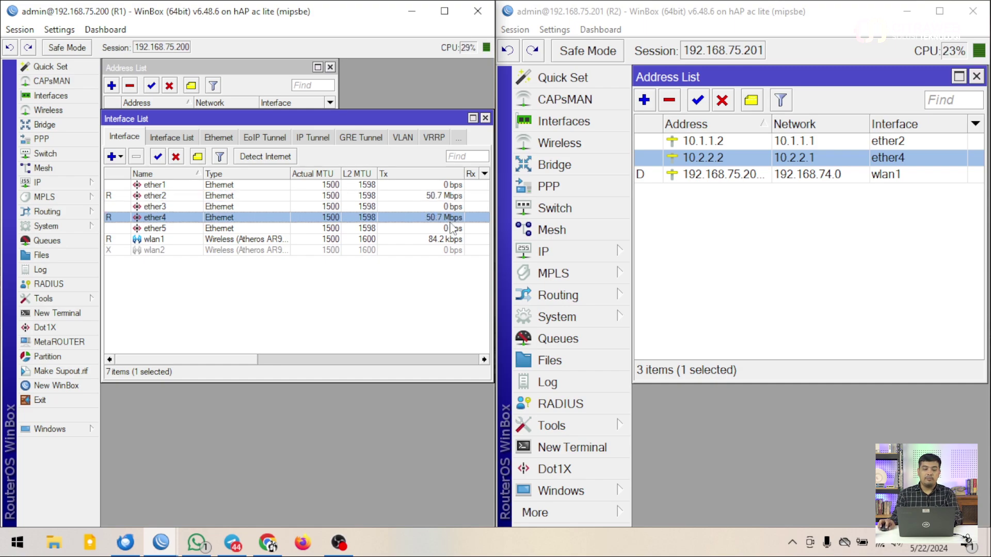
click(448, 196)
click(445, 220)
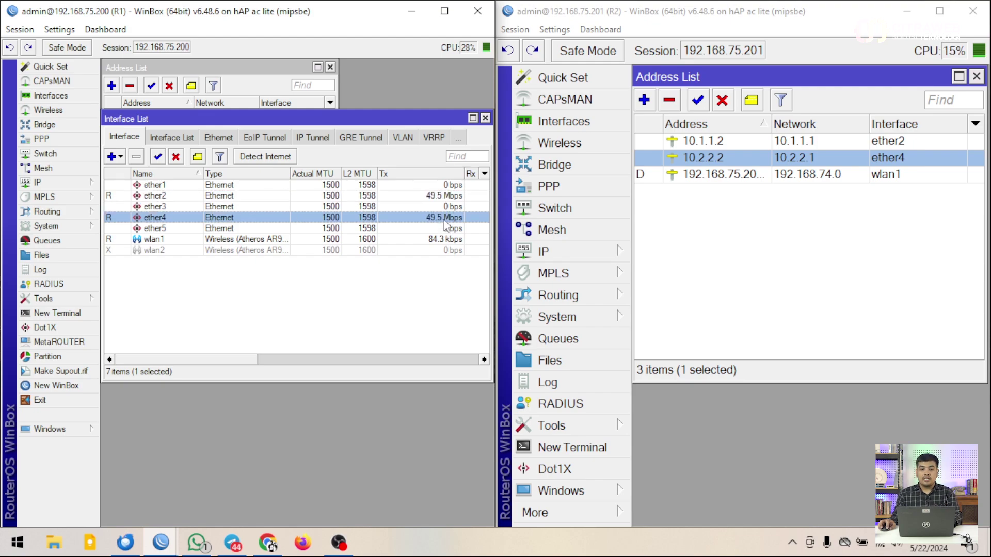
Replace R2's address list with its interface list at a reduced interface scale, and compare the transmit rates of ether2 and ether4
click(976, 77)
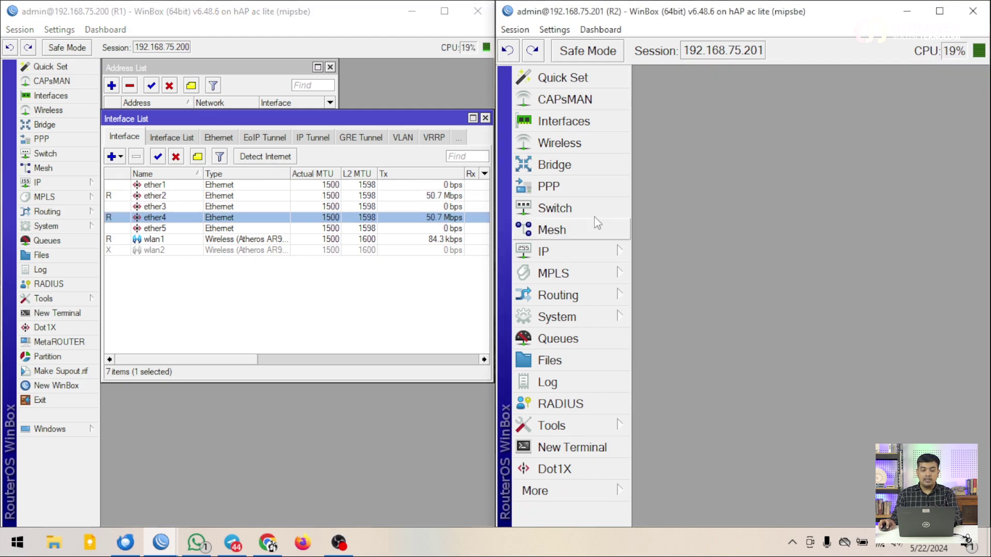
click(563, 121)
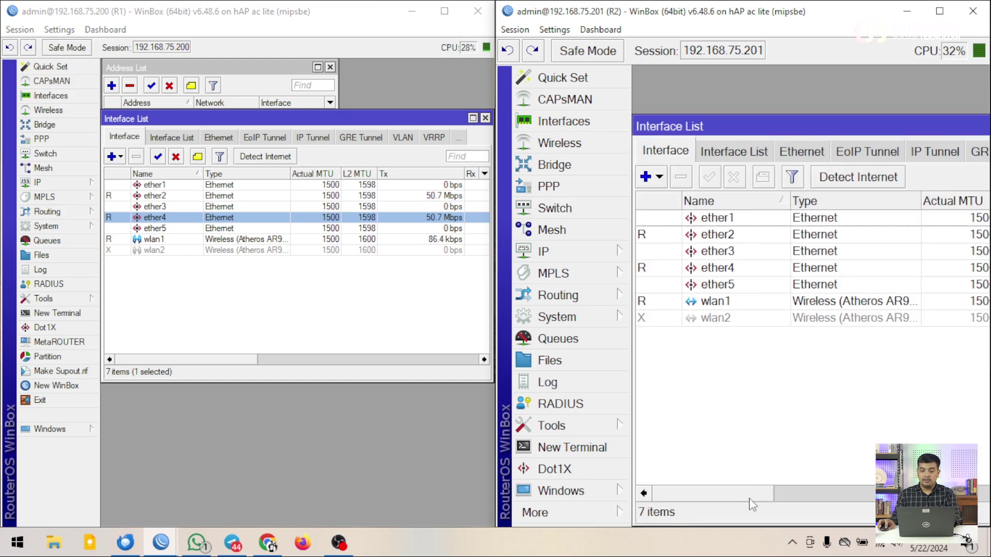
drag(750, 496, 816, 495)
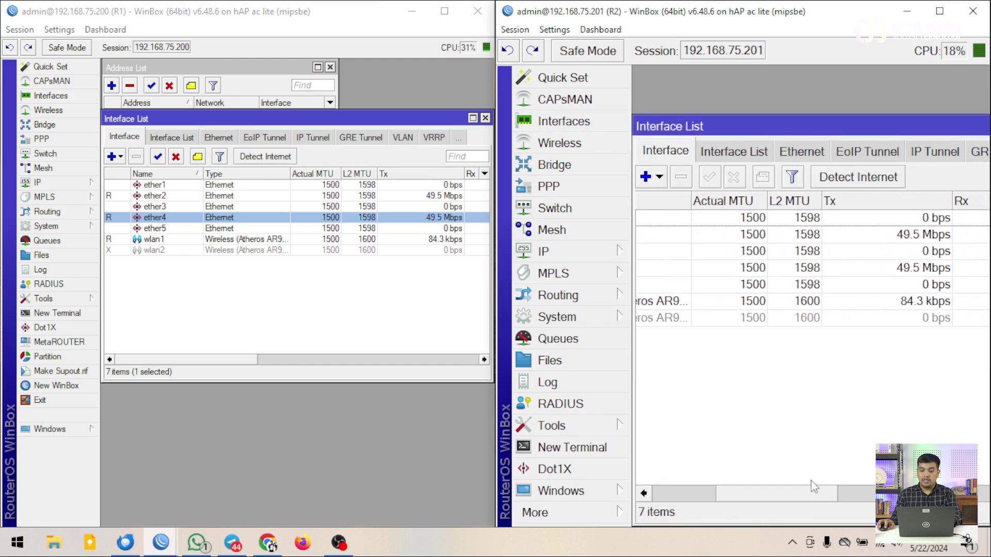
click(555, 30)
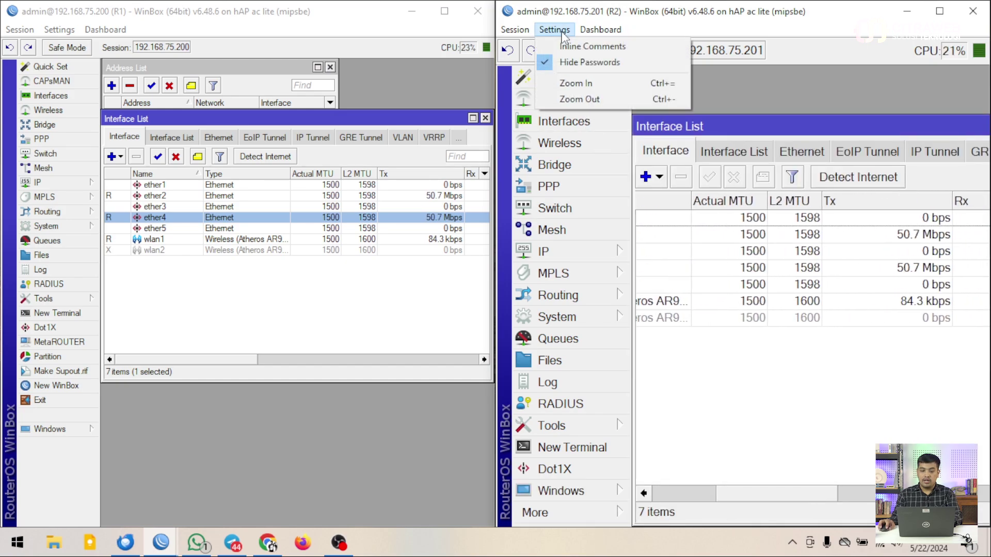
click(582, 98)
mouse_move(725, 420)
mouse_down()
mouse_move(662, 428)
mouse_move(708, 423)
mouse_up()
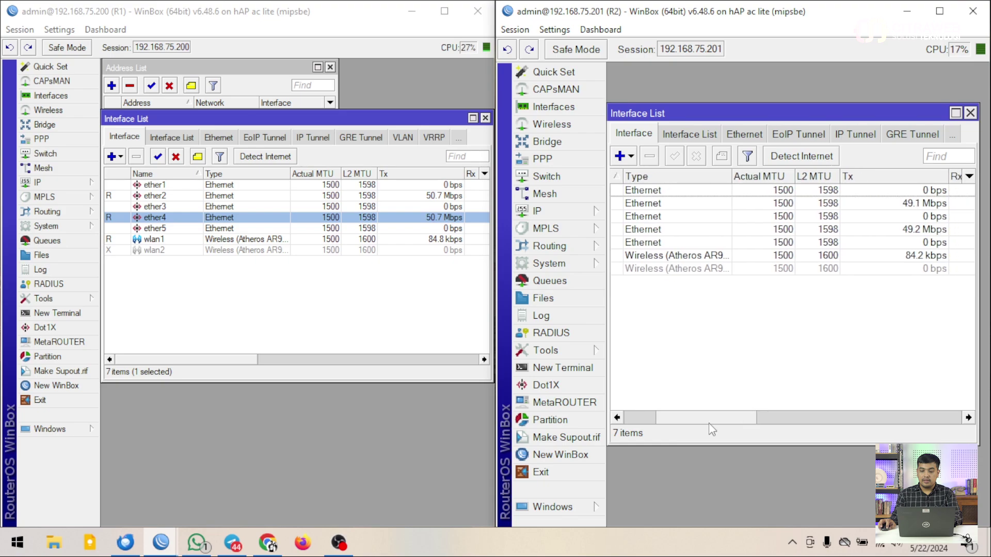
click(920, 204)
click(919, 230)
click(920, 205)
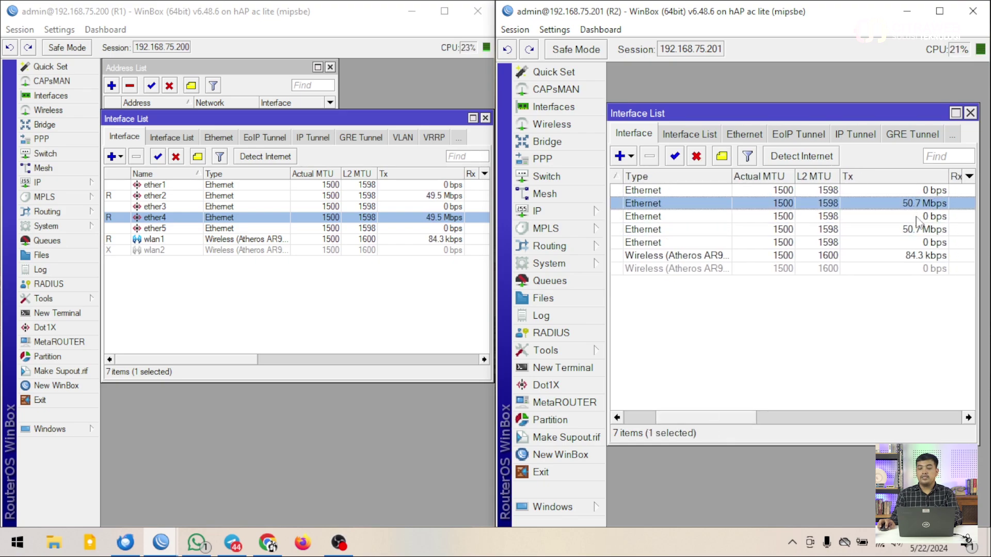
click(918, 230)
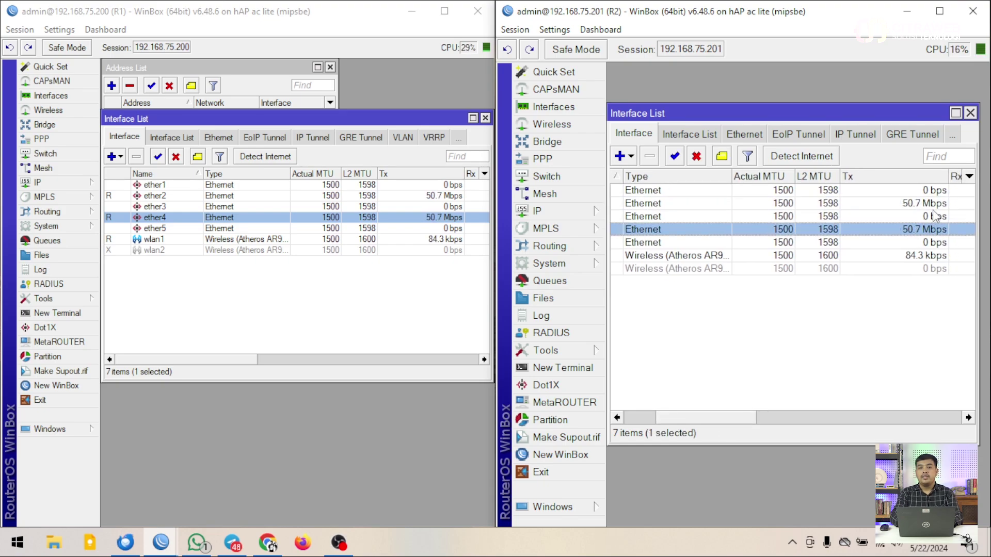